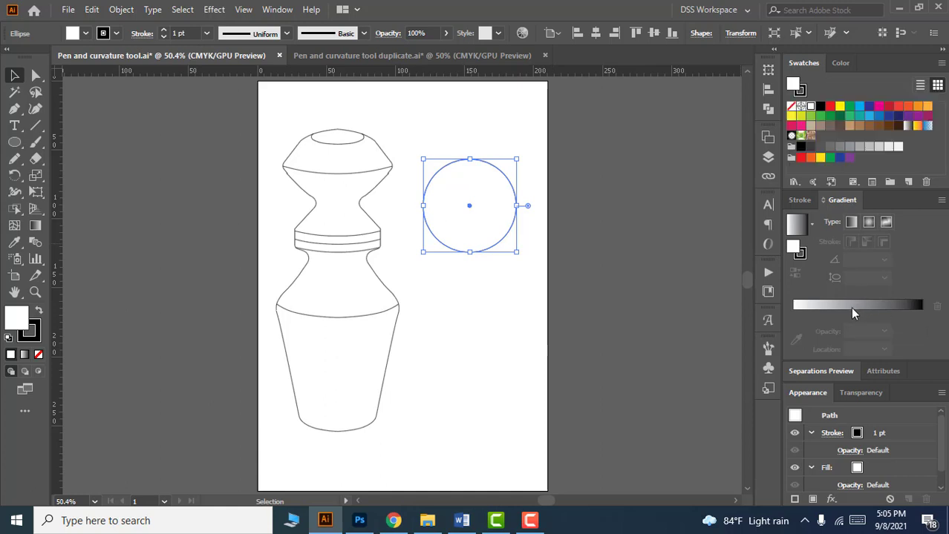
# Step: Fill the circle with the white-to-black linear gradient and shift its two end color stops inward and back toward the ends
pyautogui.click(857, 305)
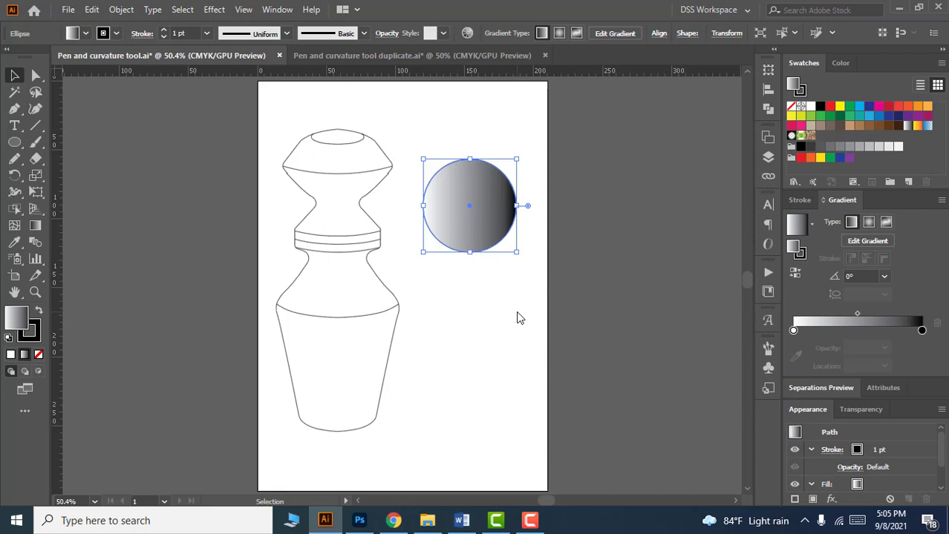
pyautogui.click(793, 330)
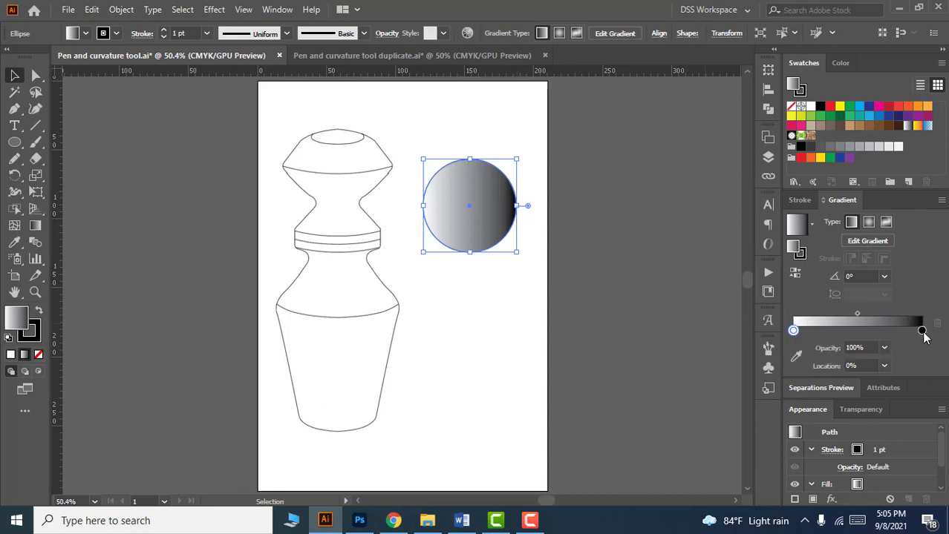
pyautogui.click(921, 331)
pyautogui.moveTo(921, 331); pyautogui.dragTo(902, 332)
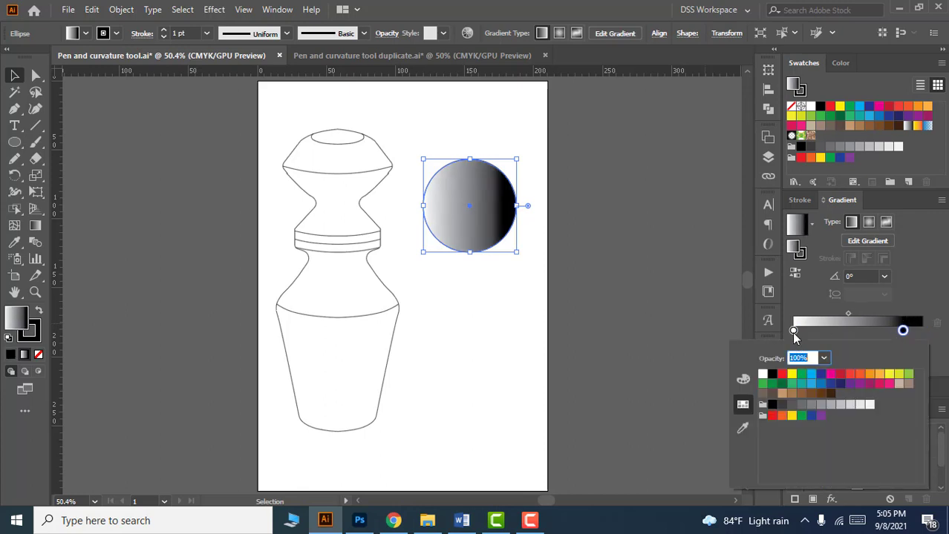
pyautogui.moveTo(794, 330); pyautogui.dragTo(802, 330)
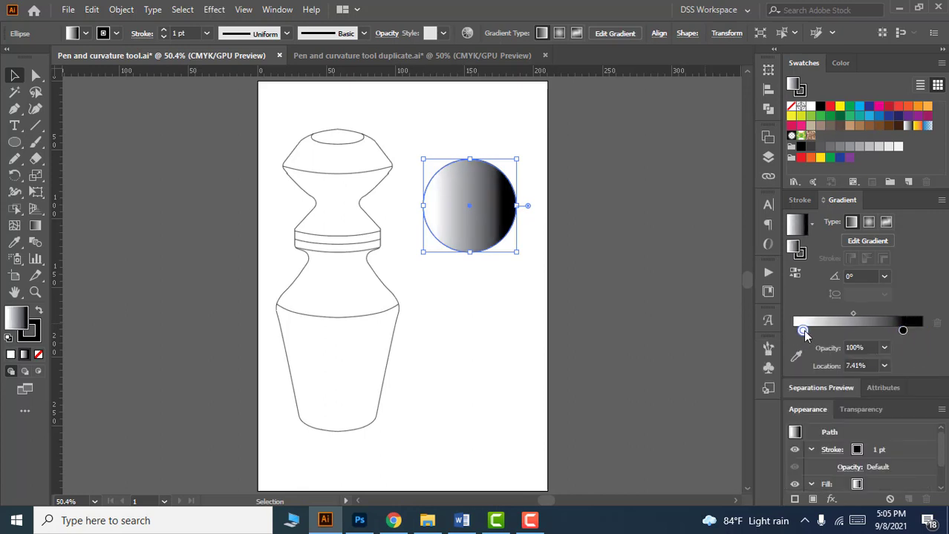
pyautogui.moveTo(903, 330); pyautogui.dragTo(918, 330)
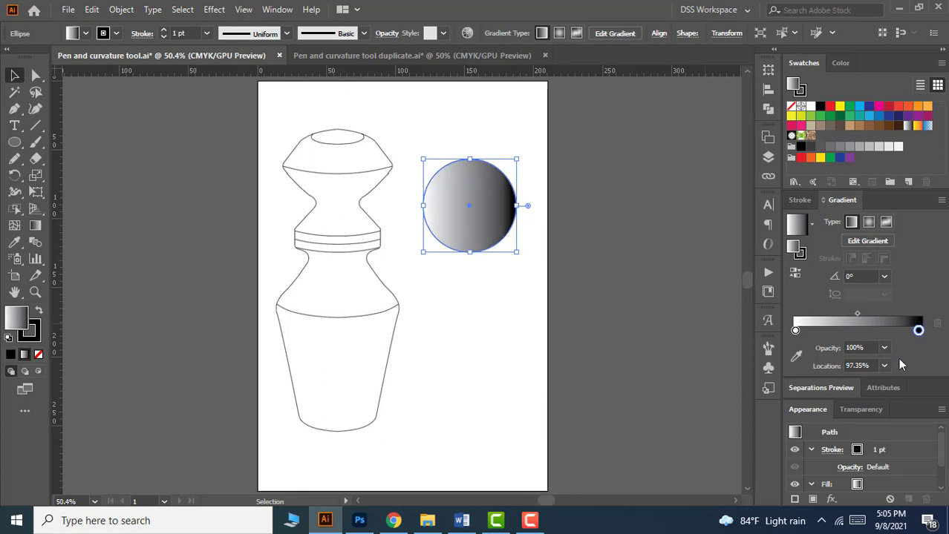
# Step: Set the black stop's location to 100%, reduce it to 74%, and raise it to about 80%
pyautogui.click(870, 365)
pyautogui.write('100')
pyautogui.press('Return')
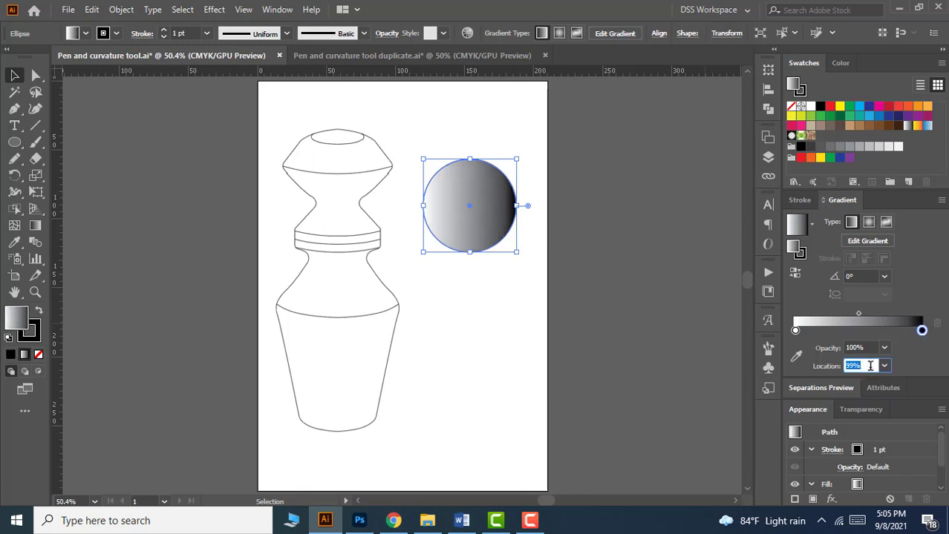
pyautogui.scroll(-20, 870, 365)
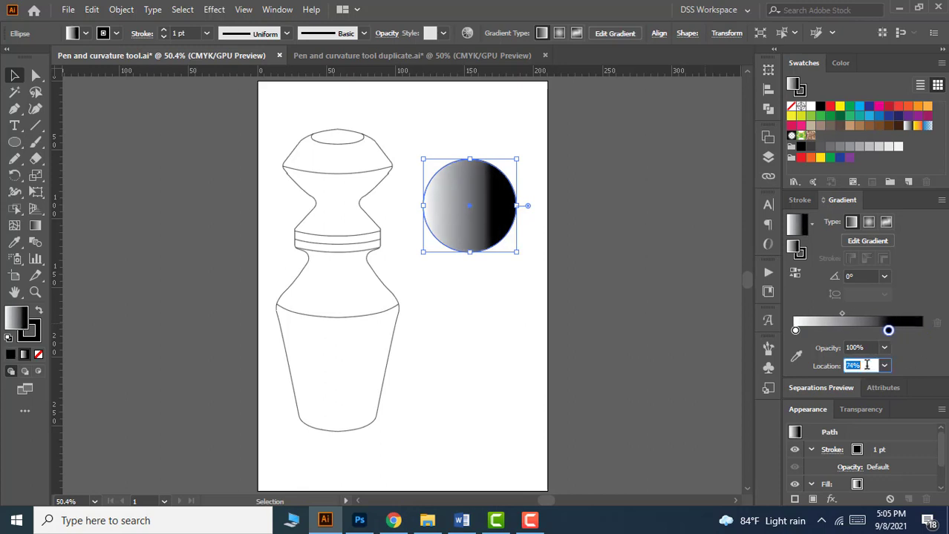
pyautogui.scroll(6, 870, 365)
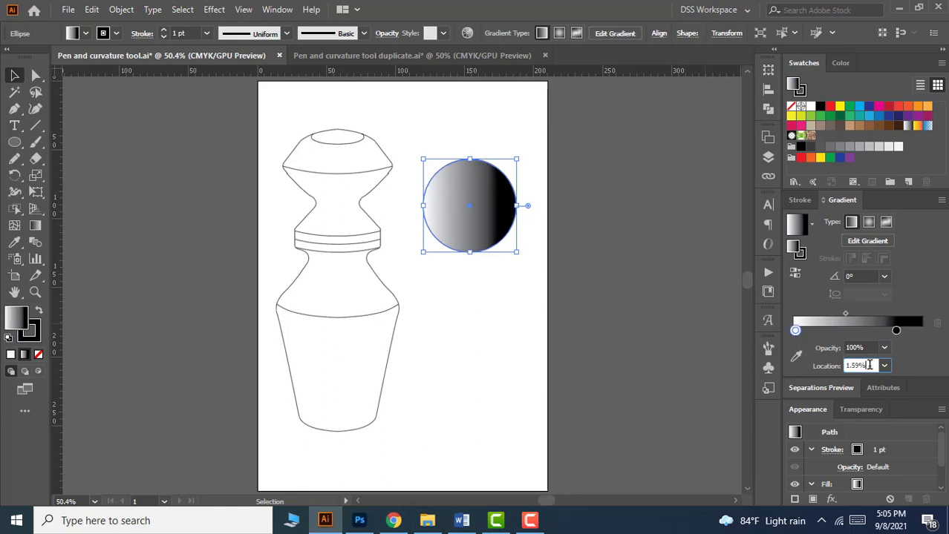
# Step: Try the white stop at 15%, and return both color stops toward the ends of the gradient
pyautogui.click(795, 330)
pyautogui.scroll(15, 870, 366)
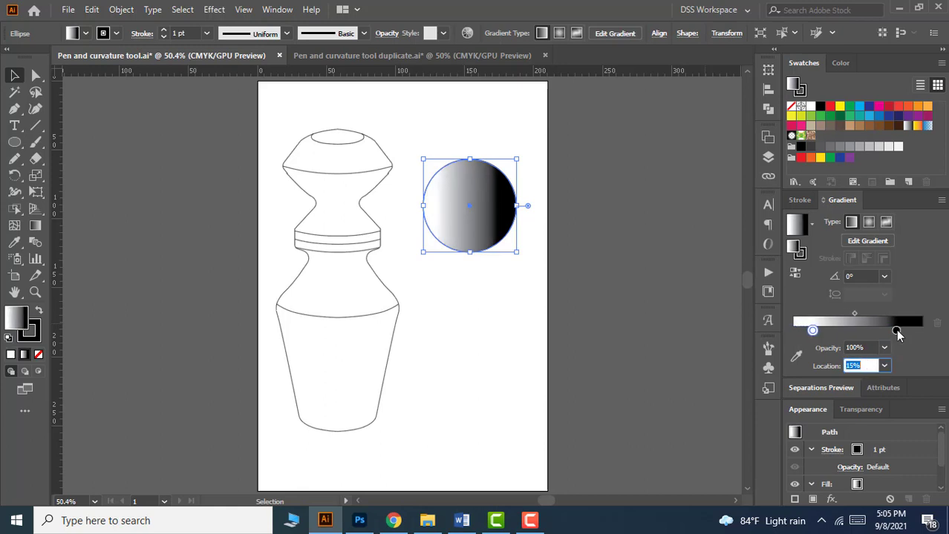
pyautogui.moveTo(896, 330); pyautogui.dragTo(921, 331)
pyautogui.moveTo(809, 331); pyautogui.dragTo(799, 331)
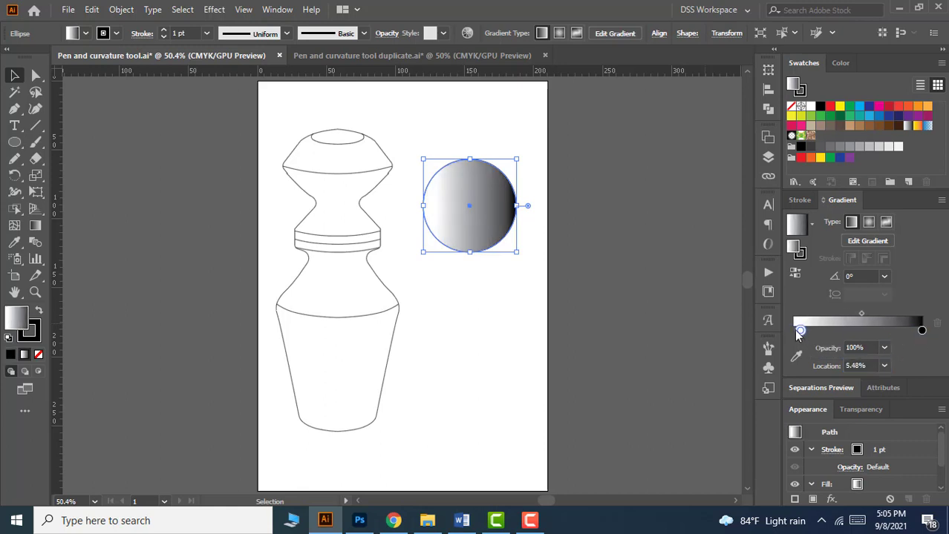
# Step: Try the red, yellow and green swatches on the gradient's white starting stop
pyautogui.doubleClick(797, 330)
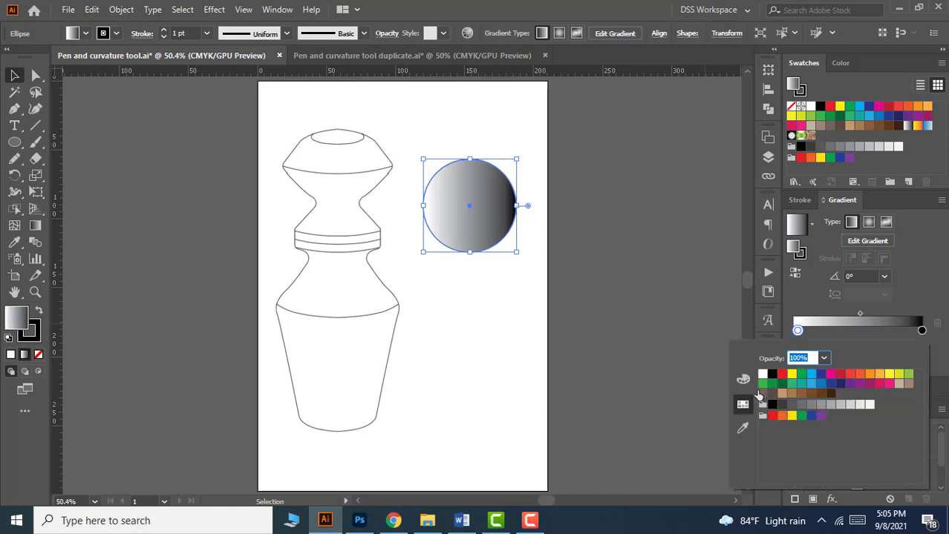
pyautogui.click(781, 374)
pyautogui.click(791, 374)
pyautogui.click(801, 374)
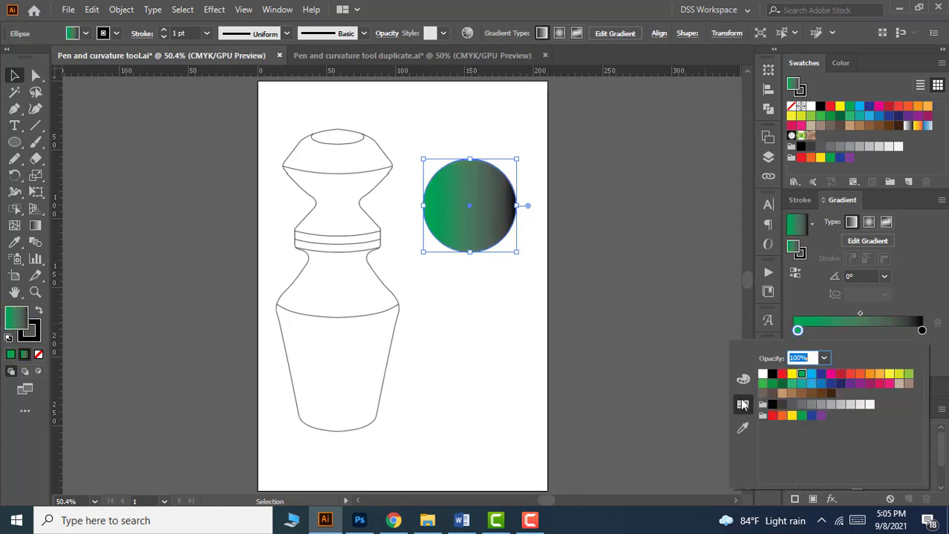
# Step: Try custom mixed colors on the starting stop: a light blue, followed by an orange-brown adjusted from a dark red swatch
pyautogui.click(743, 380)
pyautogui.moveTo(821, 467)
pyautogui.mouseDown()
pyautogui.moveTo(839, 465)
pyautogui.moveTo(829, 467)
pyautogui.mouseUp()
pyautogui.click(744, 404)
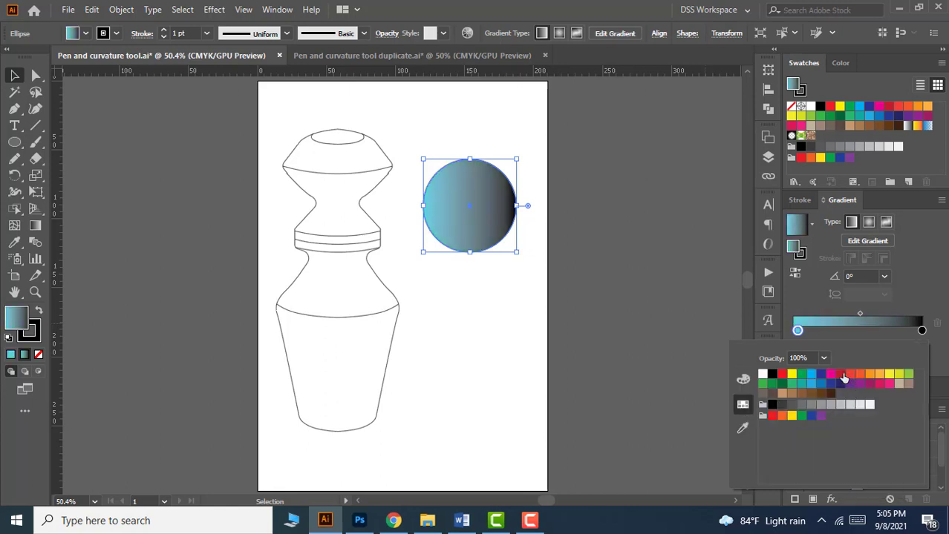
pyautogui.click(841, 375)
pyautogui.click(743, 379)
pyautogui.moveTo(856, 401); pyautogui.dragTo(847, 402)
pyautogui.click(743, 405)
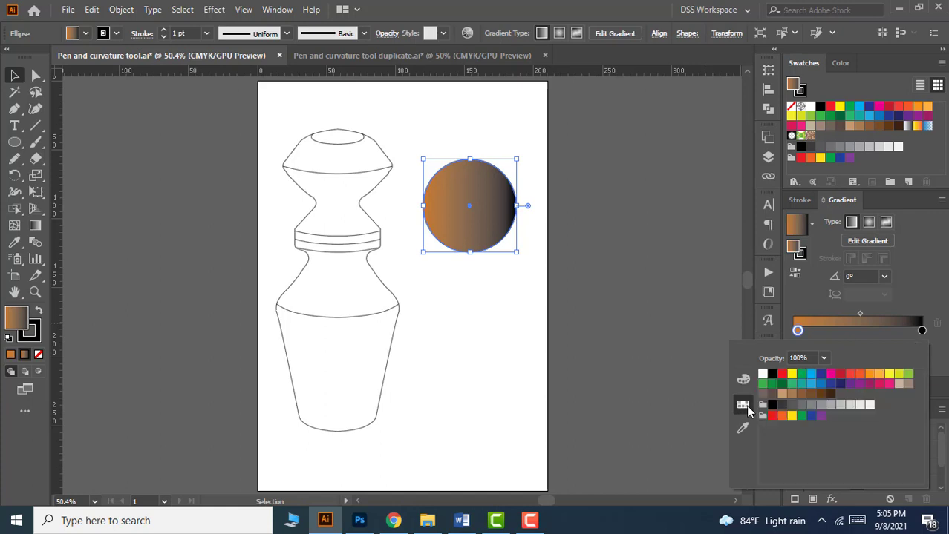
# Step: Color the gradient's starting stop orange-red and its black end stop yellow
pyautogui.click(851, 375)
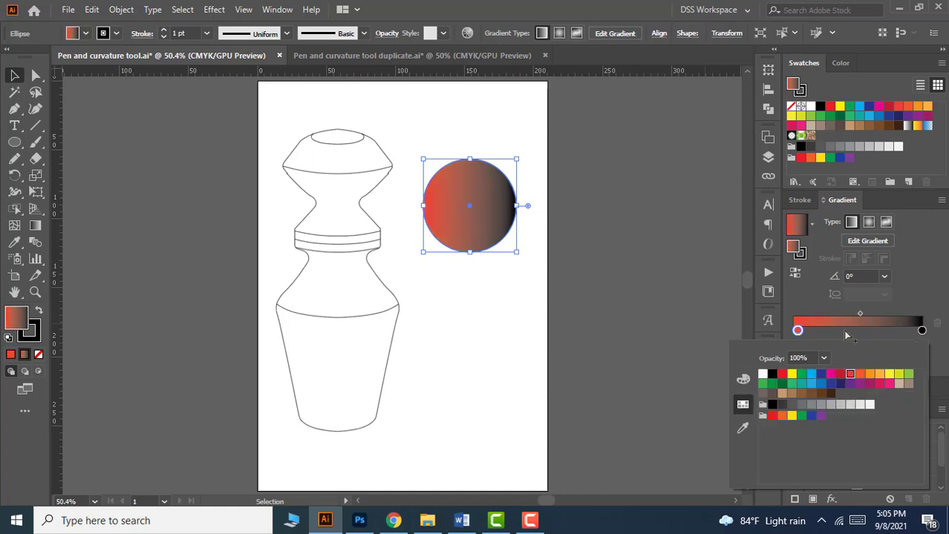
pyautogui.doubleClick(921, 330)
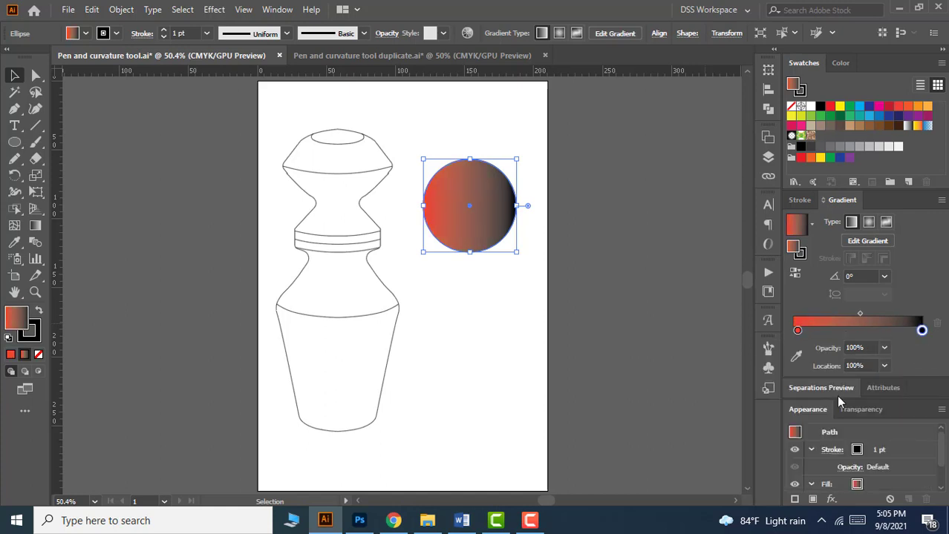
pyautogui.click(791, 374)
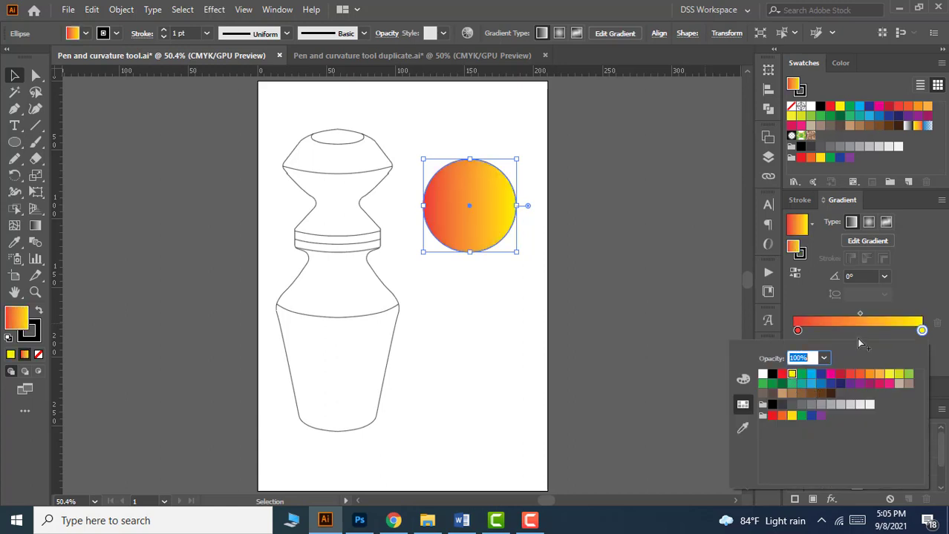
pyautogui.click(921, 332)
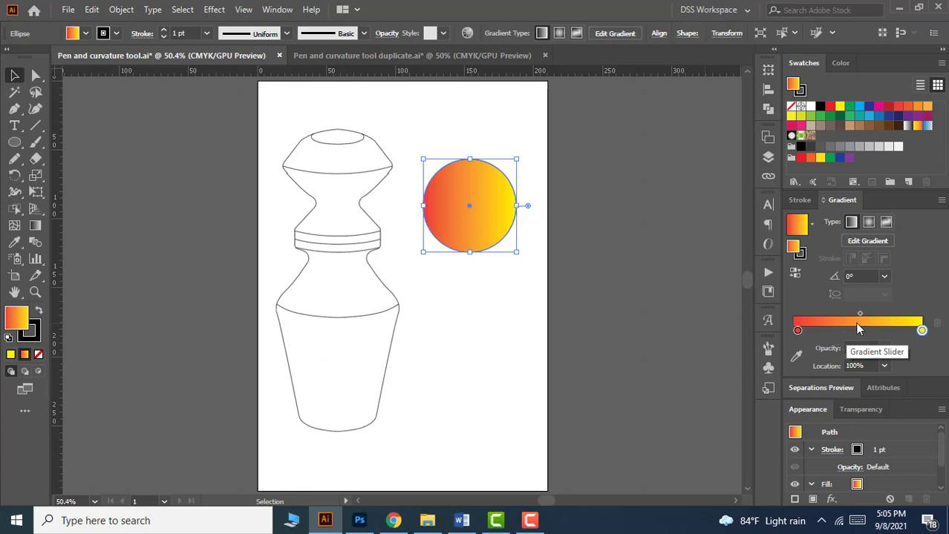
# Step: Set the gradient midpoint to about 51% and place the red stop at 0%
pyautogui.moveTo(859, 314)
pyautogui.mouseDown()
pyautogui.moveTo(826, 313)
pyautogui.moveTo(870, 314)
pyautogui.moveTo(793, 331)
pyautogui.moveTo(859, 315)
pyautogui.mouseUp()
pyautogui.click(797, 331)
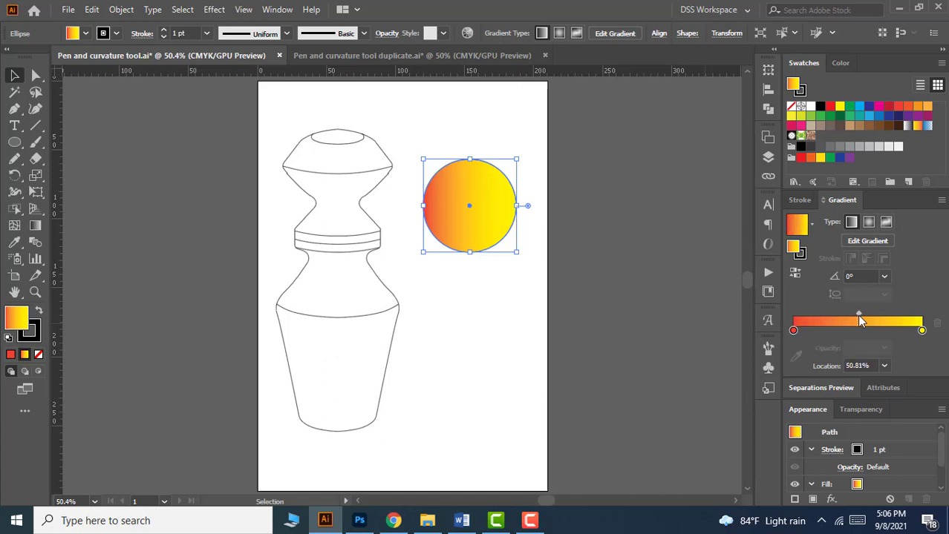
# Step: Add two color stops at about 16% and 37% of the gradient, coloring the second one orange-red
pyautogui.click(813, 331)
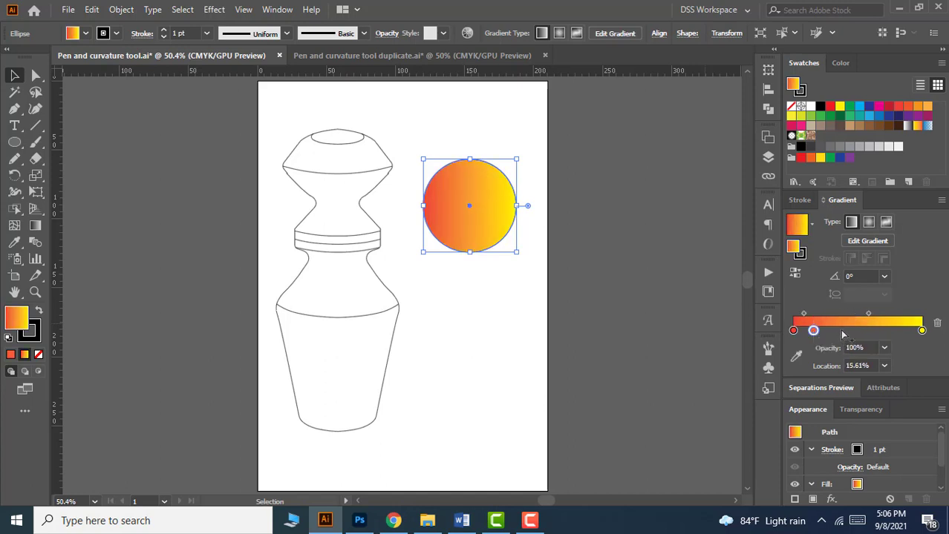
pyautogui.click(841, 331)
pyautogui.doubleClick(841, 331)
pyautogui.click(851, 375)
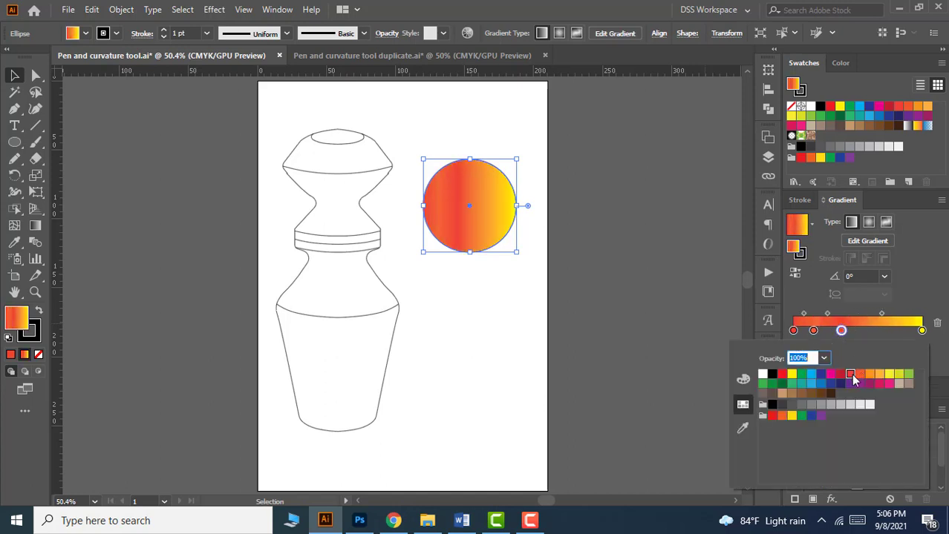
# Step: Add a yellow color stop at about 59% of the gradient
pyautogui.click(867, 330)
pyautogui.doubleClick(869, 330)
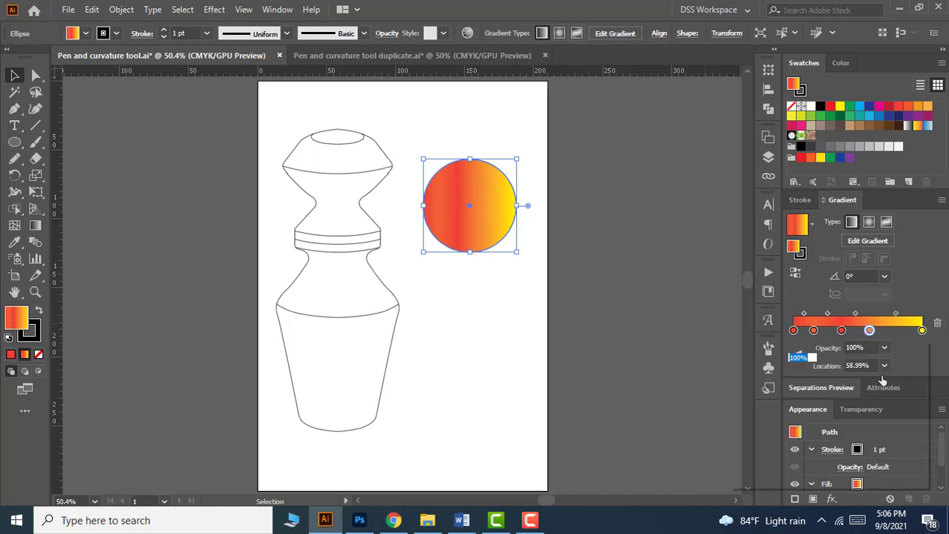
pyautogui.click(889, 374)
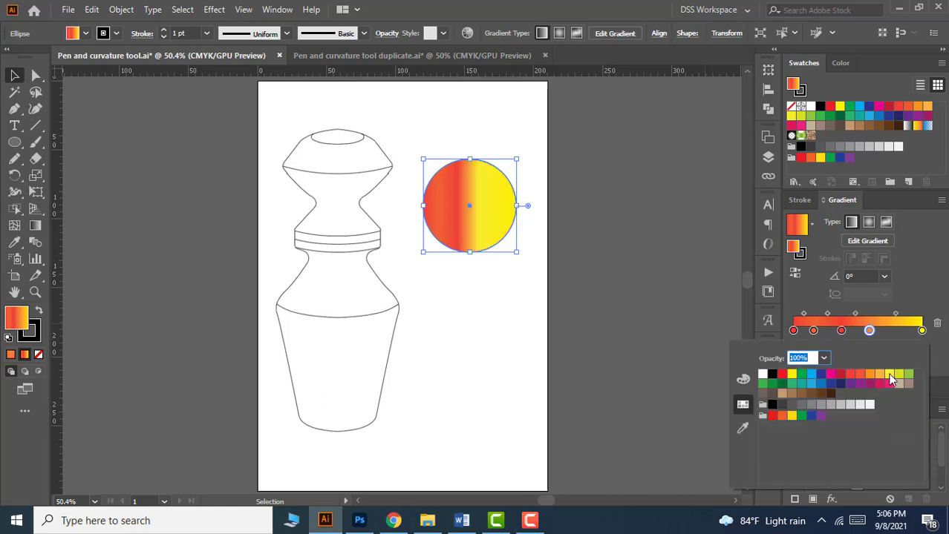
# Step: Add a color stop at about 81% of the gradient, trying dark red and settling on magenta
pyautogui.click(897, 330)
pyautogui.doubleClick(898, 330)
pyautogui.click(838, 374)
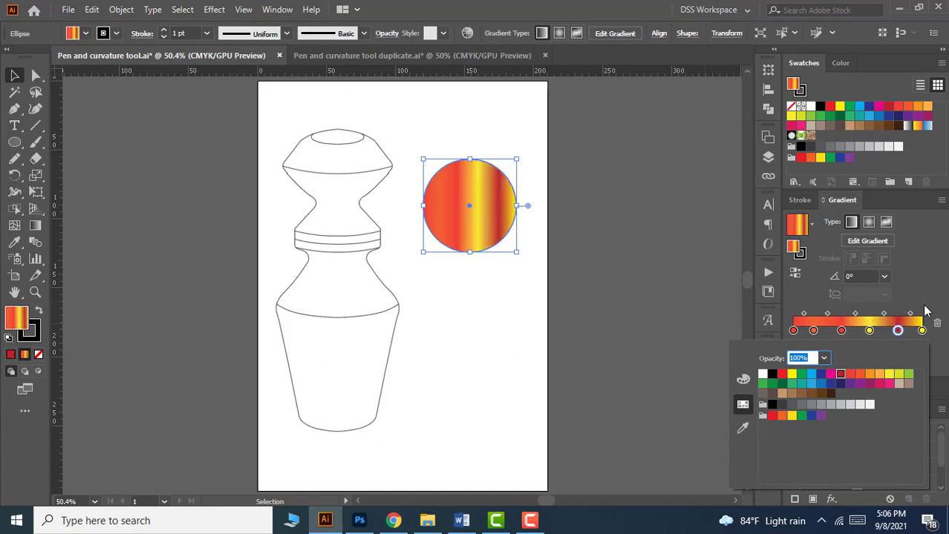
pyautogui.click(831, 375)
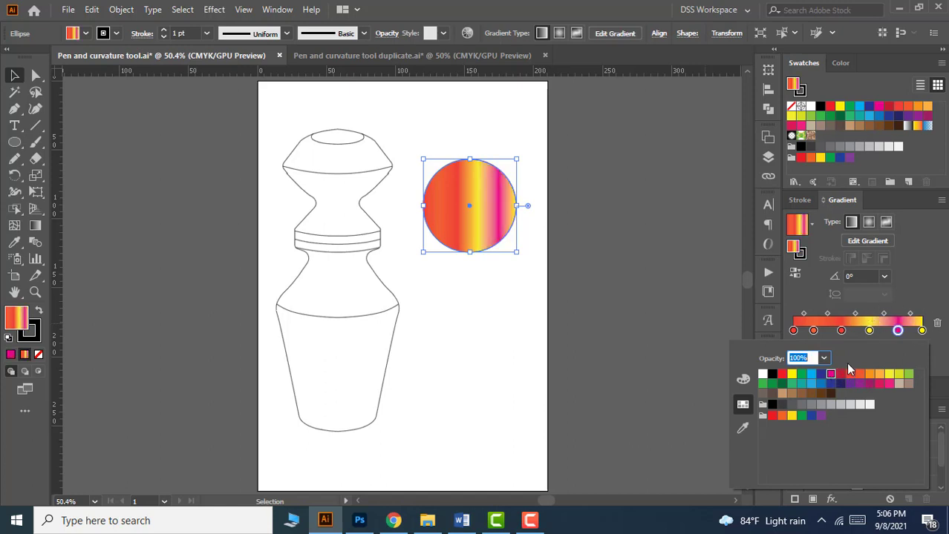
# Step: Remove all the intermediate color stops so only the red and yellow end stops remain
pyautogui.click(899, 334)
pyautogui.moveTo(899, 334); pyautogui.dragTo(825, 365)
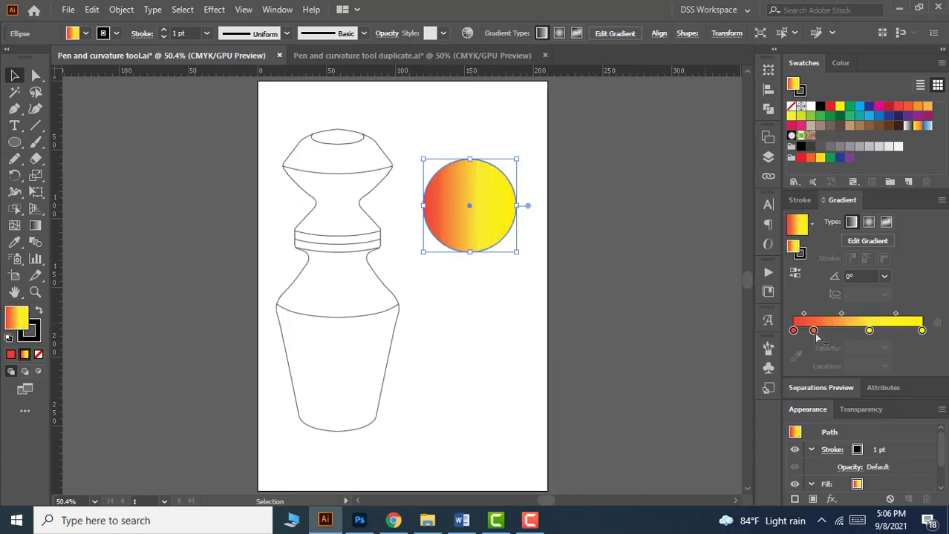
pyautogui.moveTo(813, 331); pyautogui.dragTo(807, 377)
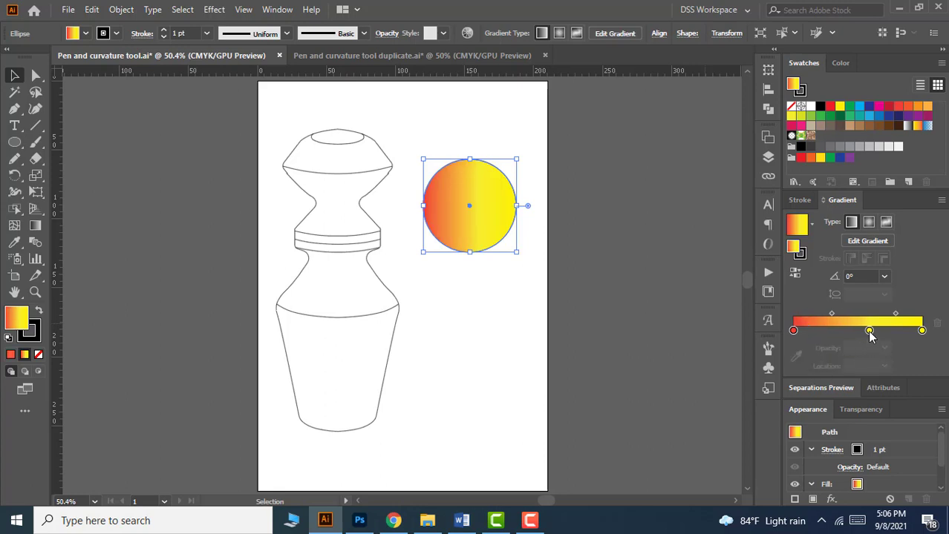
pyautogui.moveTo(867, 331); pyautogui.dragTo(832, 361)
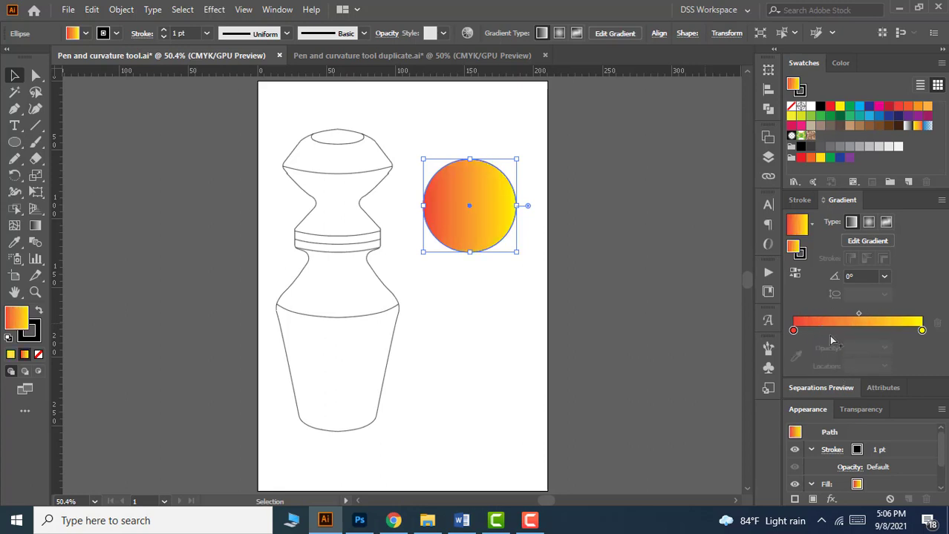
# Step: Try a reduced opacity of 53% on the red stop and restore it to 100%
pyautogui.click(793, 331)
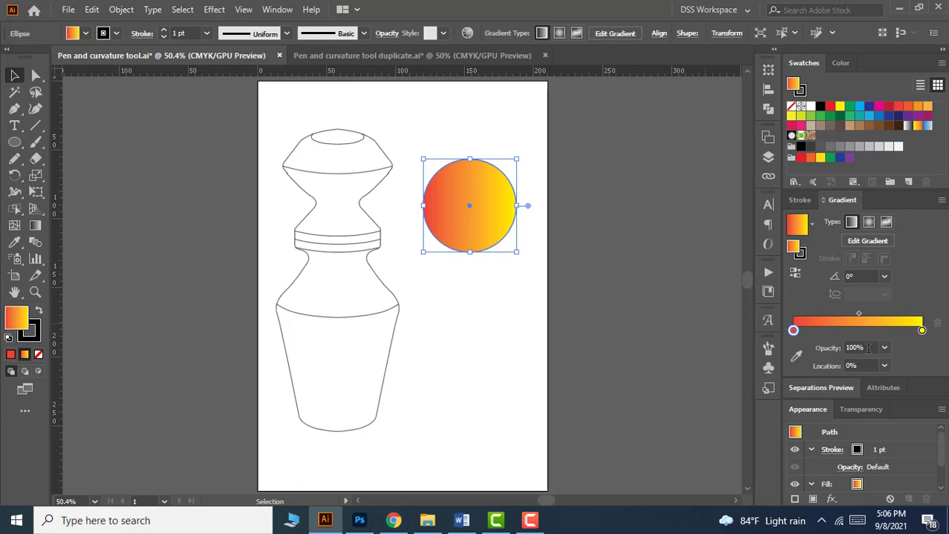
pyautogui.click(866, 349)
pyautogui.scroll(-2, 867, 349)
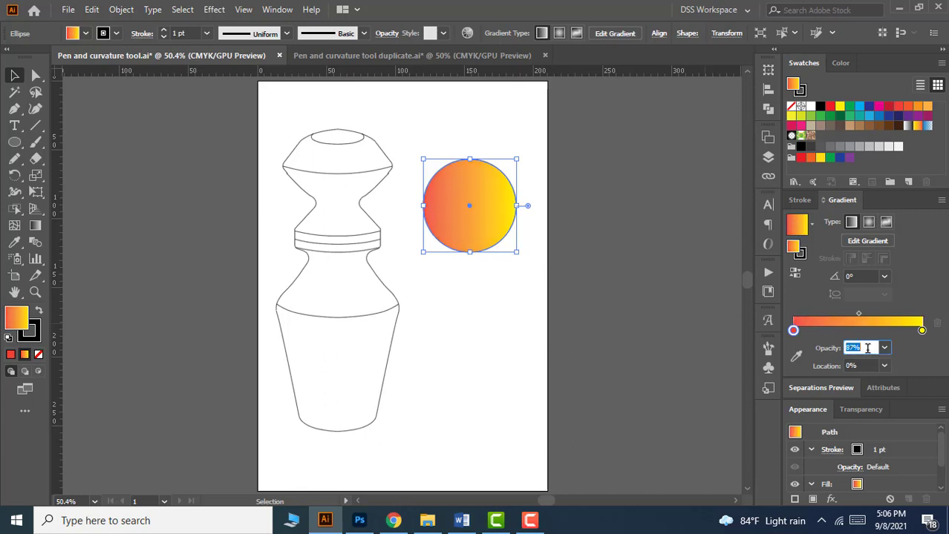
pyautogui.scroll(-20, 867, 348)
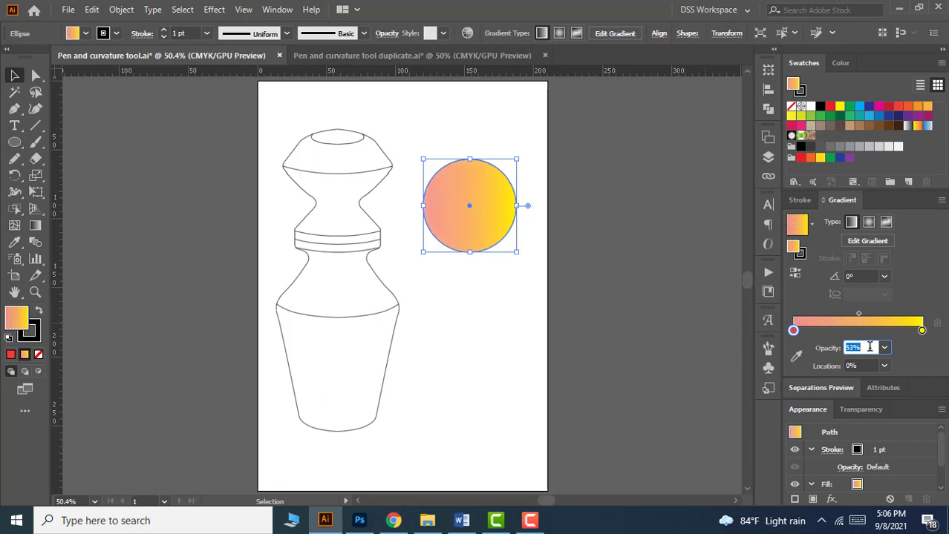
pyautogui.write('100')
pyautogui.press('Return')
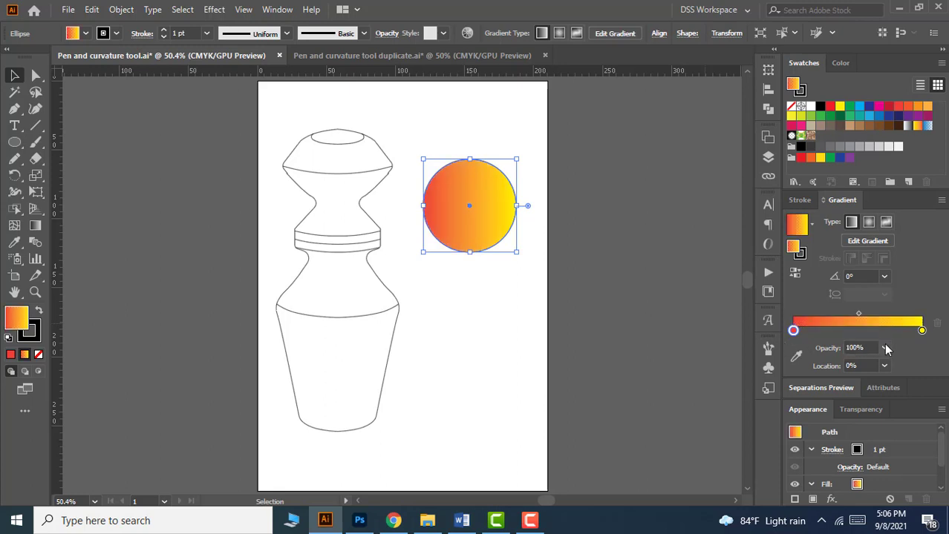
# Step: Reverse the gradient's direction and reverse it back
pyautogui.click(794, 275)
pyautogui.click(794, 275)
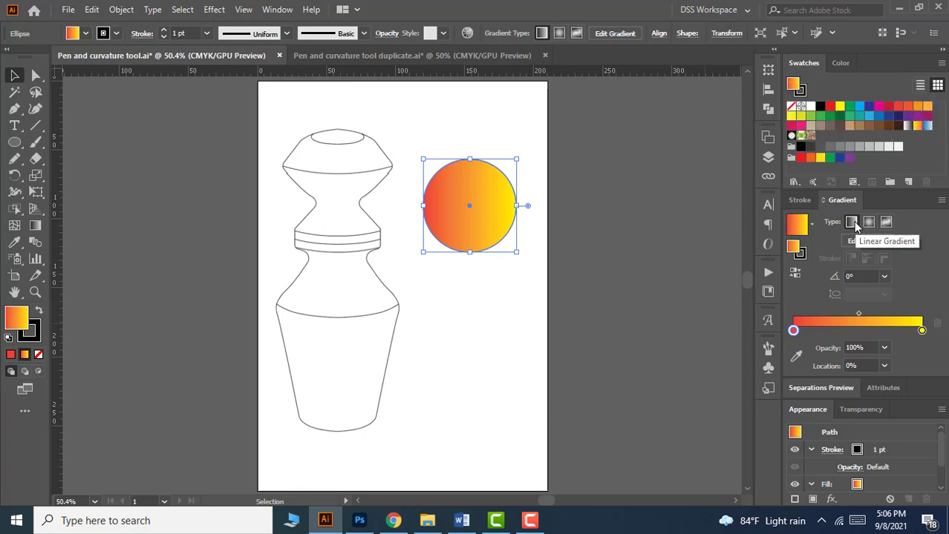
# Step: Set the circle's linear gradient angle to 60°
pyautogui.click(883, 276)
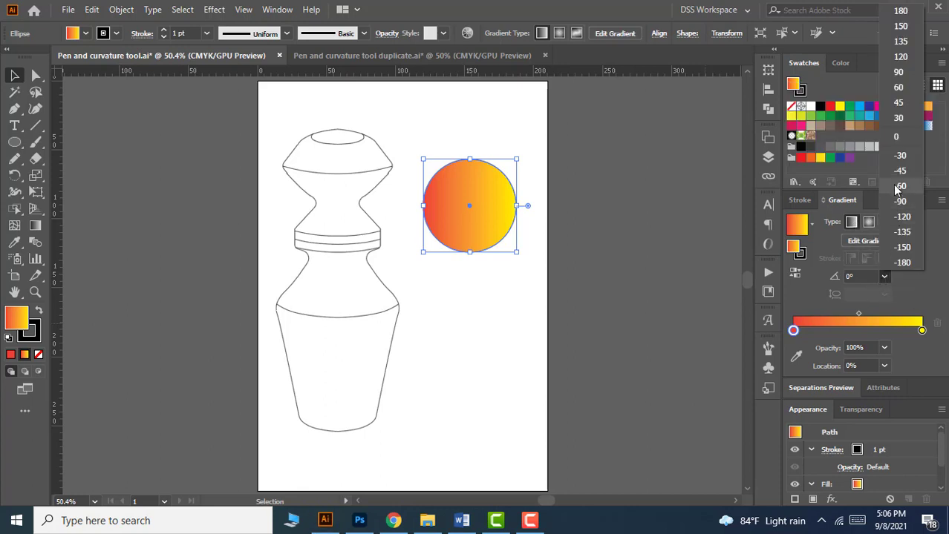
pyautogui.click(901, 90)
pyautogui.click(860, 276)
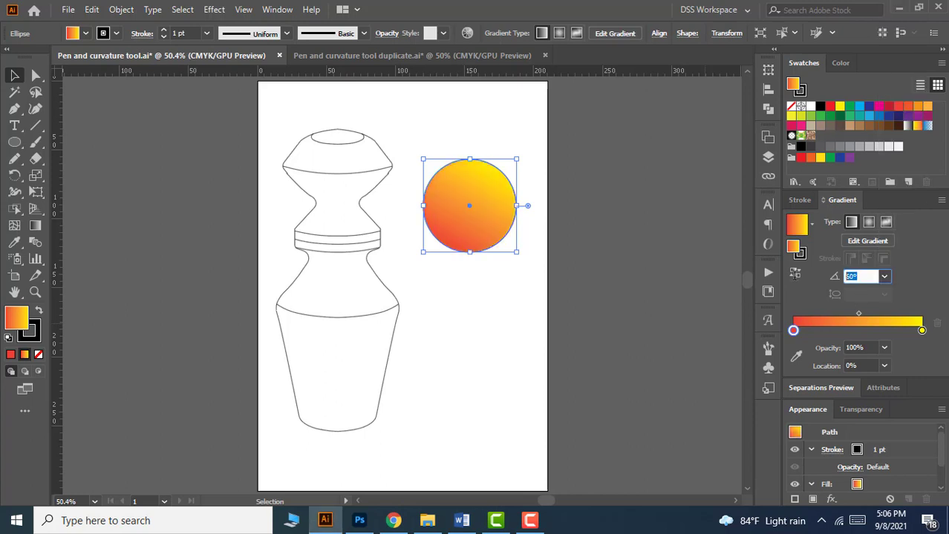
# Step: Try a 90° angle on the circle's linear gradient and change it to 45°
pyautogui.write('90')
pyautogui.press('Return')
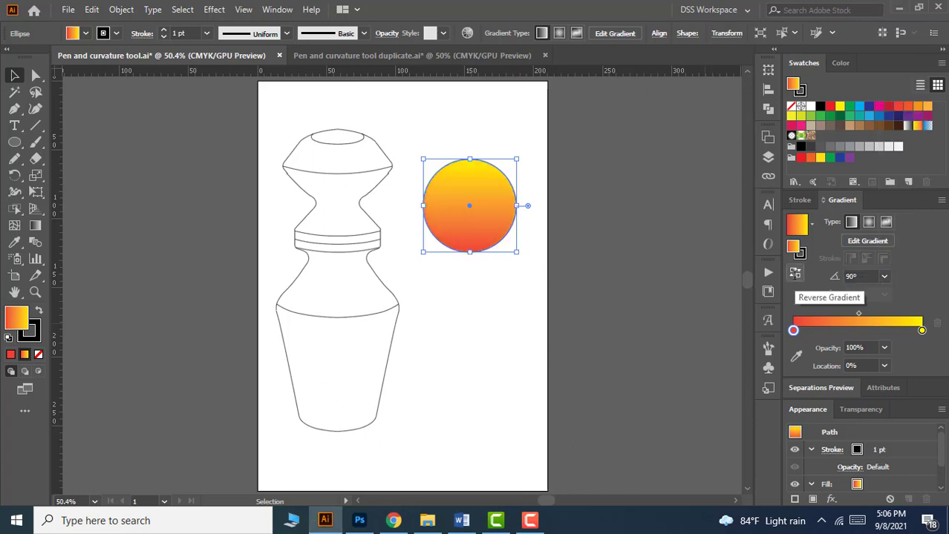
pyautogui.moveTo(861, 277); pyautogui.dragTo(772, 281)
pyautogui.write('45')
pyautogui.press('Return')
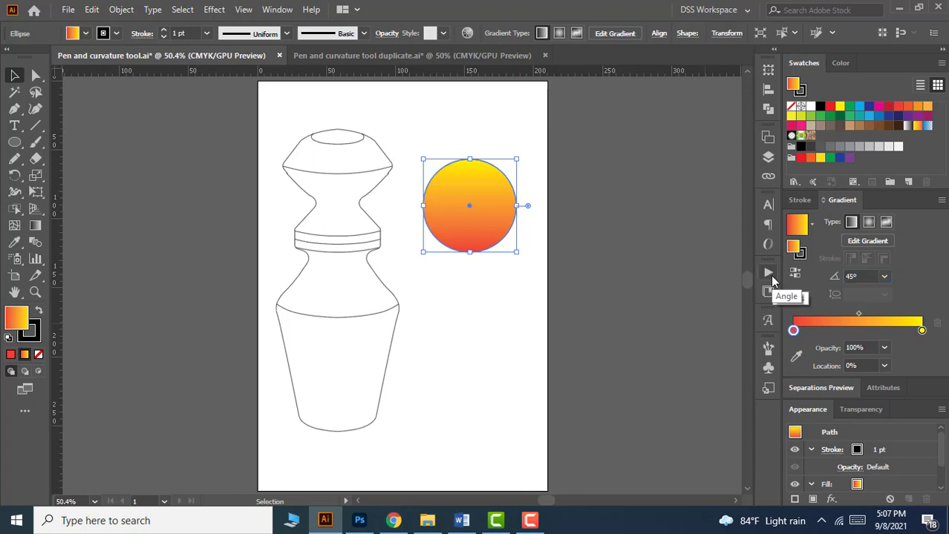
# Step: Switch the circle's fill to a radial gradient, trying a 50% aspect ratio and settling on 40%
pyautogui.click(870, 222)
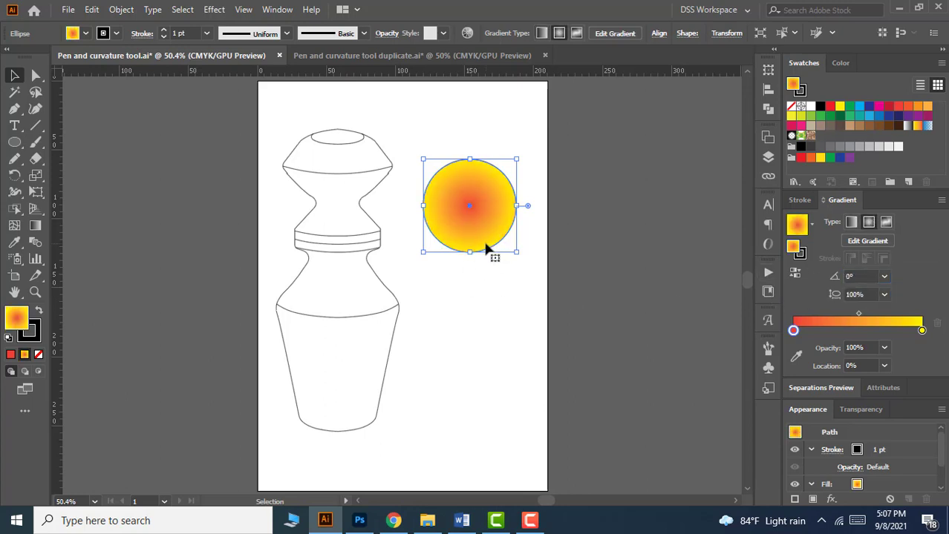
pyautogui.click(884, 295)
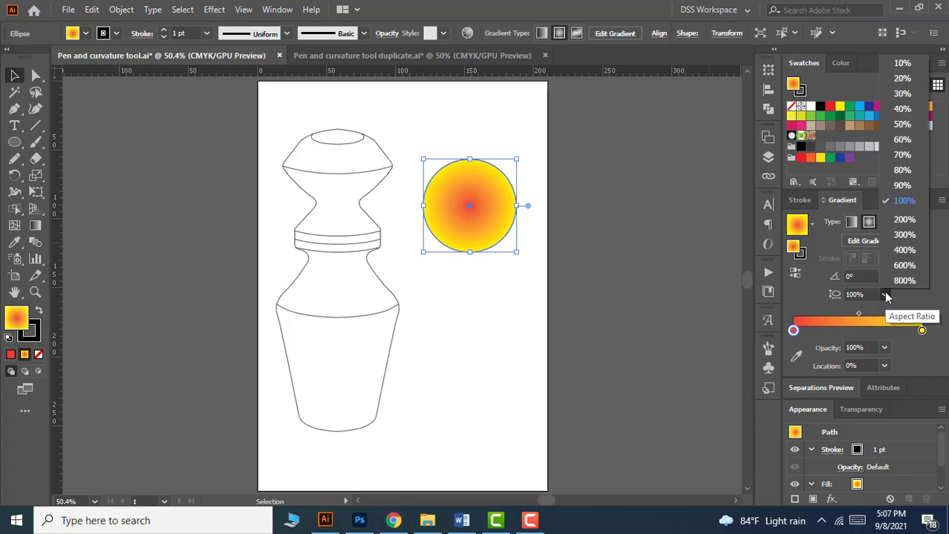
pyautogui.click(899, 141)
pyautogui.click(883, 294)
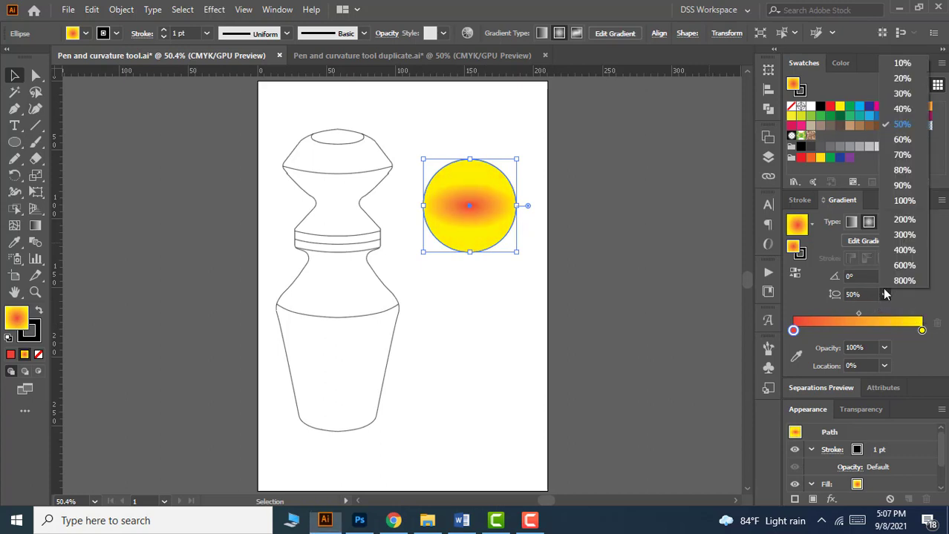
pyautogui.click(901, 111)
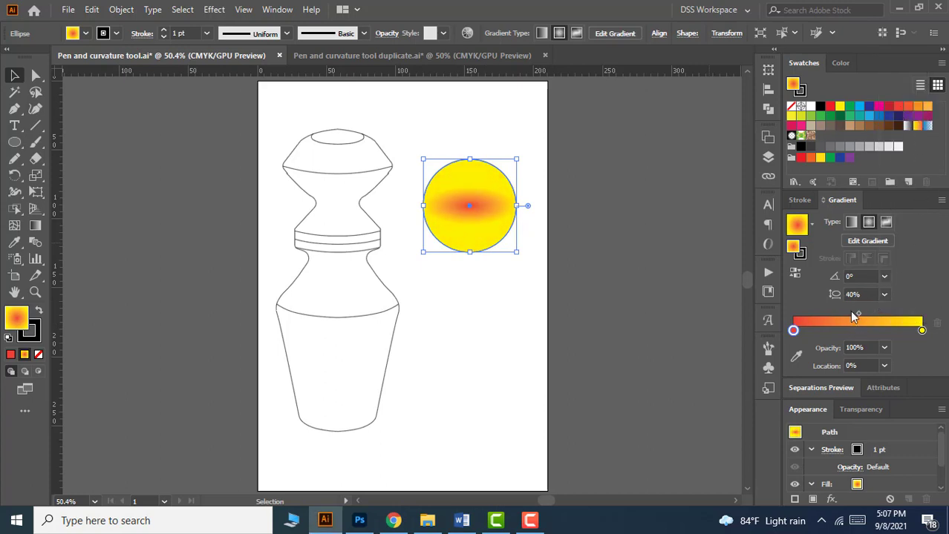
# Step: Try rotating the flattened radial gradient to about 23° and reset its angle to 0°
pyautogui.click(861, 276)
pyautogui.scroll(20, 865, 276)
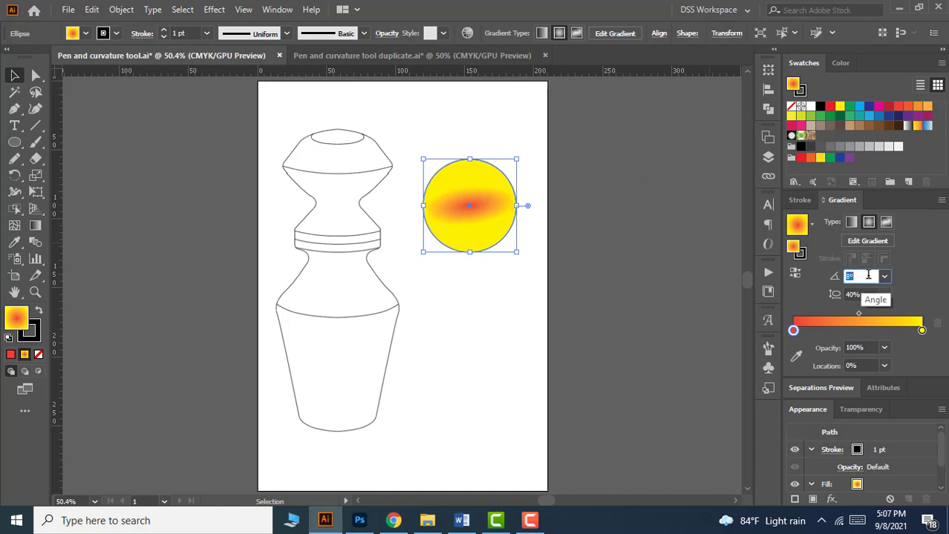
pyautogui.scroll(-11, 869, 275)
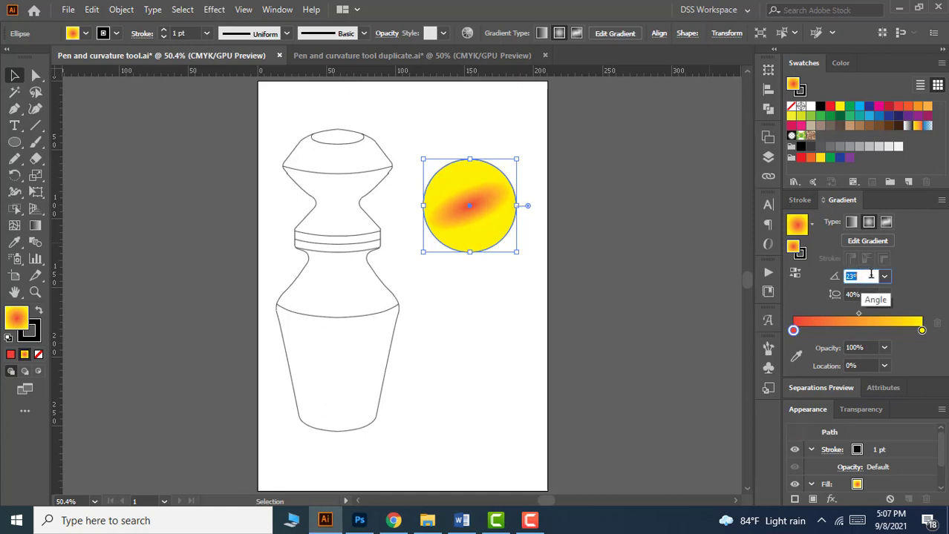
pyautogui.write('0')
pyautogui.press('Tab')
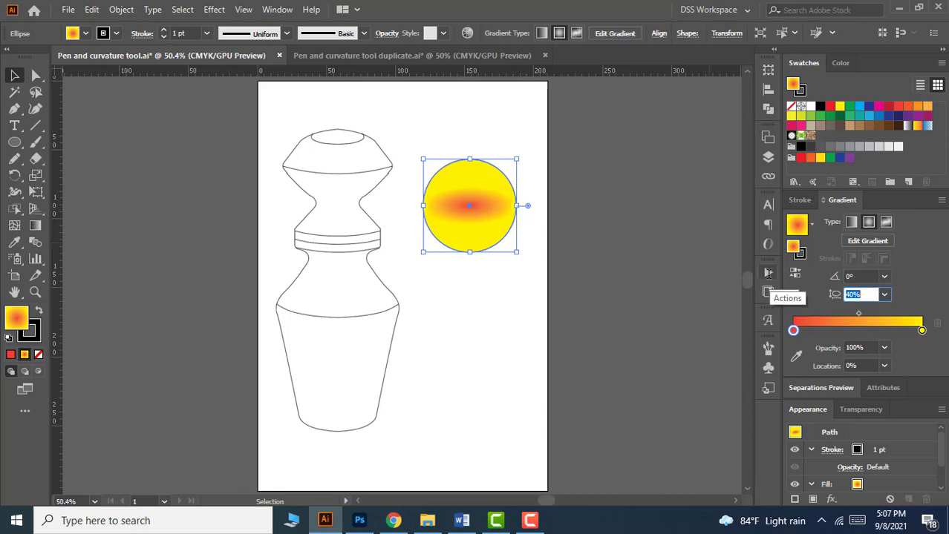
pyautogui.press('Return')
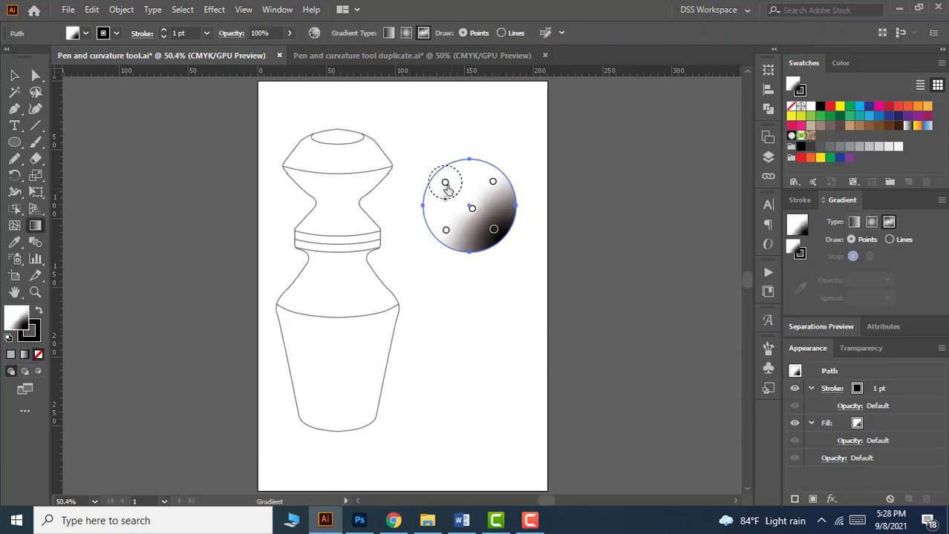
# Step: Try yellow and red swatches on the freeform gradient's upper-left color stop, and recolor it green from the color spectrum
pyautogui.click(445, 182)
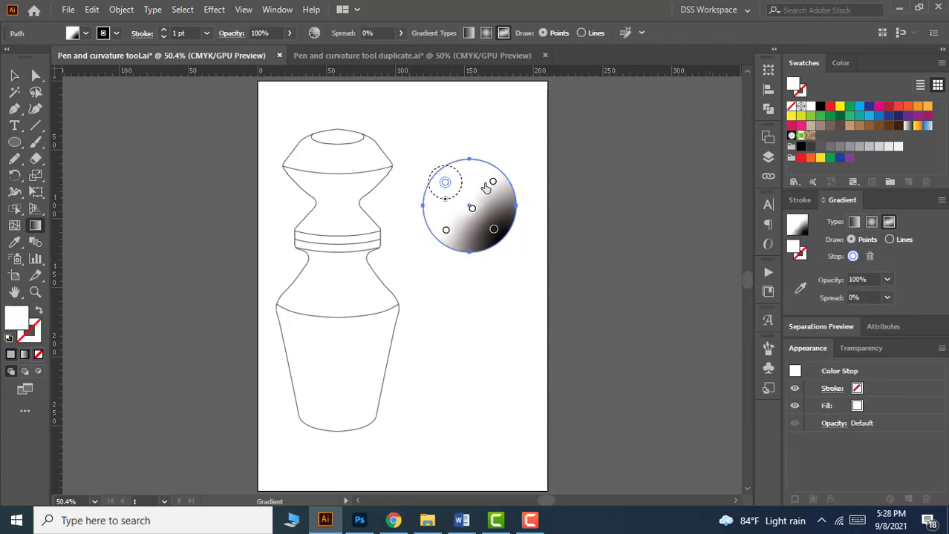
pyautogui.click(492, 181)
pyautogui.click(472, 209)
pyautogui.click(446, 231)
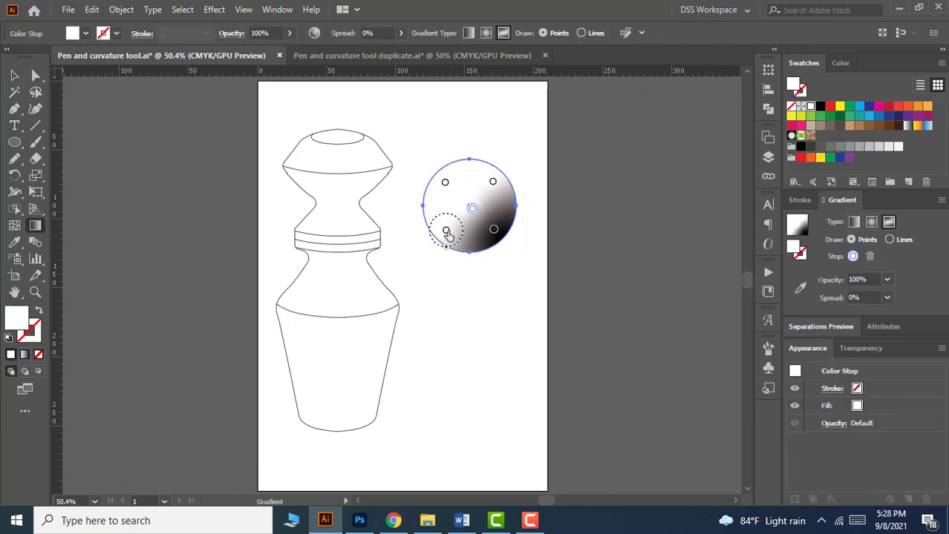
pyautogui.click(446, 231)
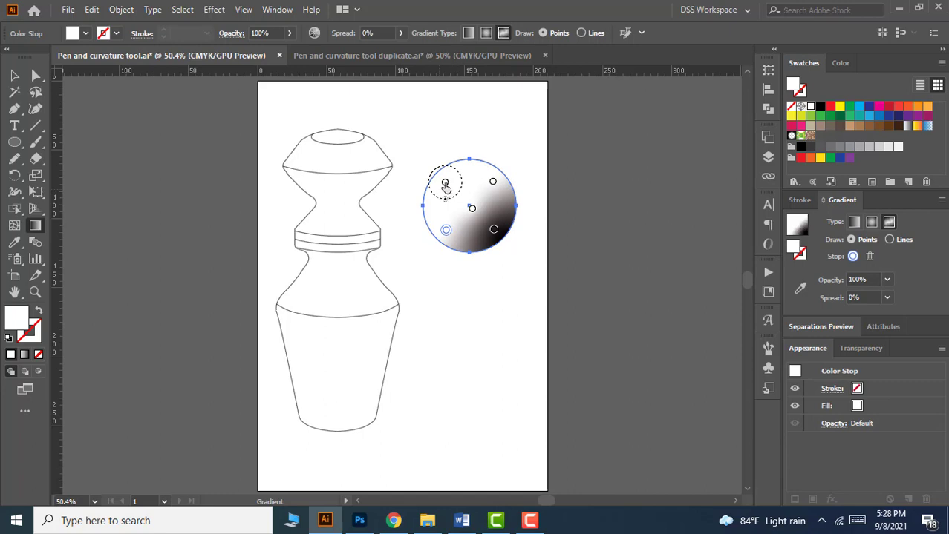
pyautogui.doubleClick(445, 183)
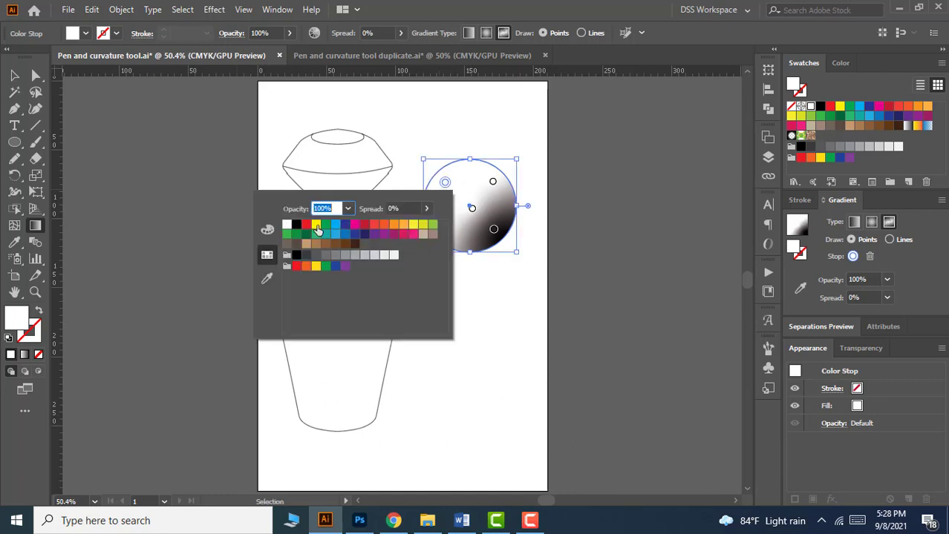
pyautogui.click(317, 225)
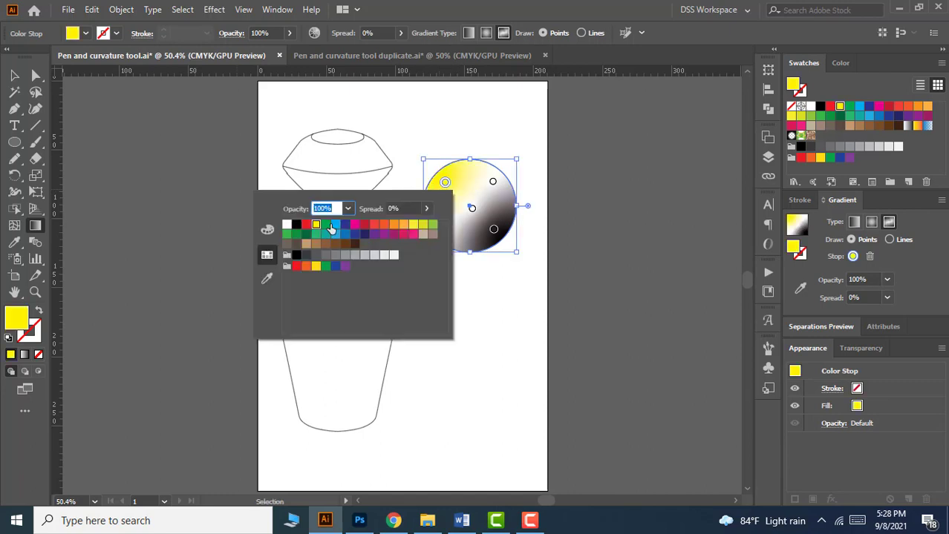
pyautogui.click(374, 224)
pyautogui.click(267, 229)
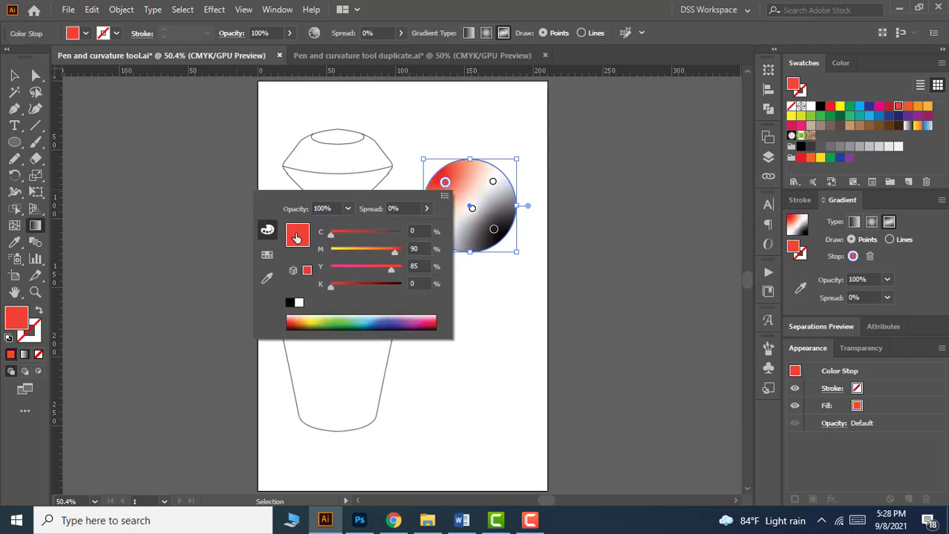
pyautogui.click(335, 322)
pyautogui.click(445, 184)
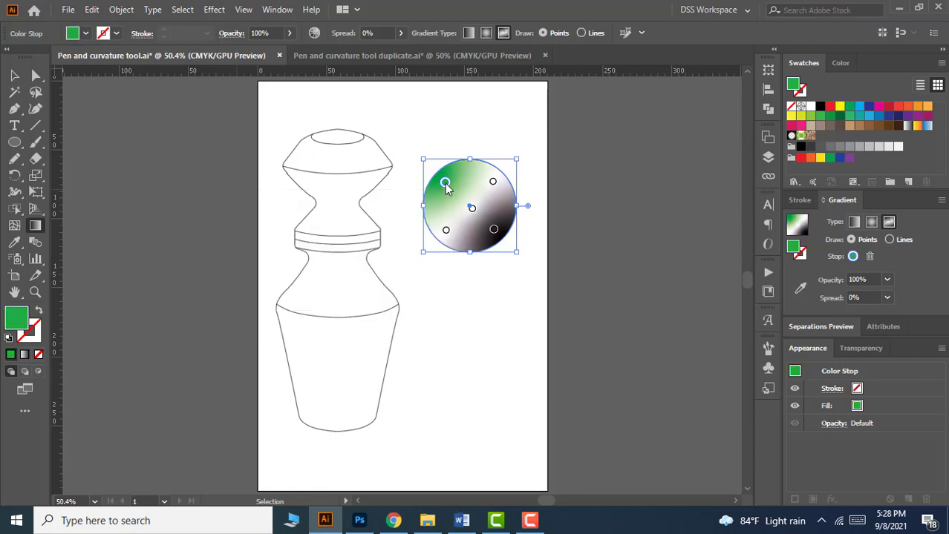
# Step: Add a color stop near the circle's upper edge, beside the green one, and color it magenta
pyautogui.click(468, 179)
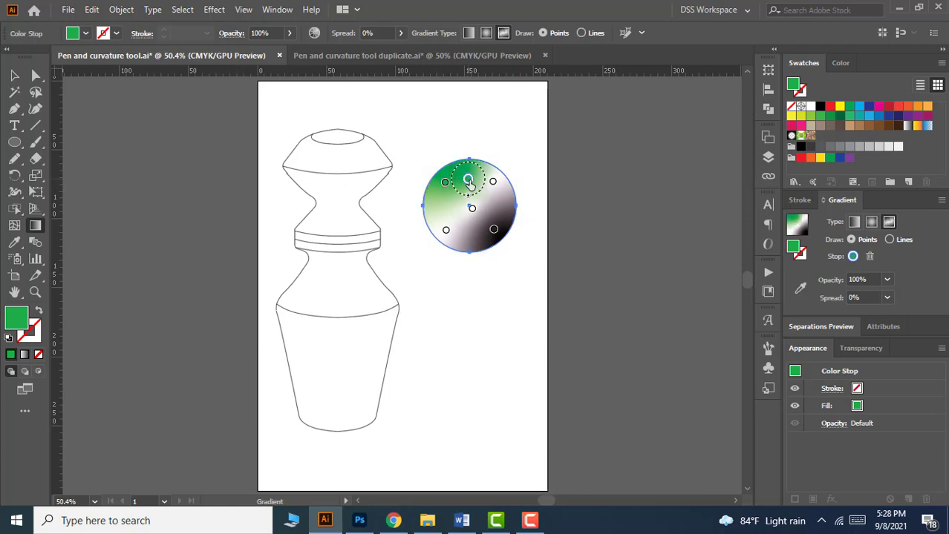
pyautogui.doubleClick(468, 179)
pyautogui.click(289, 253)
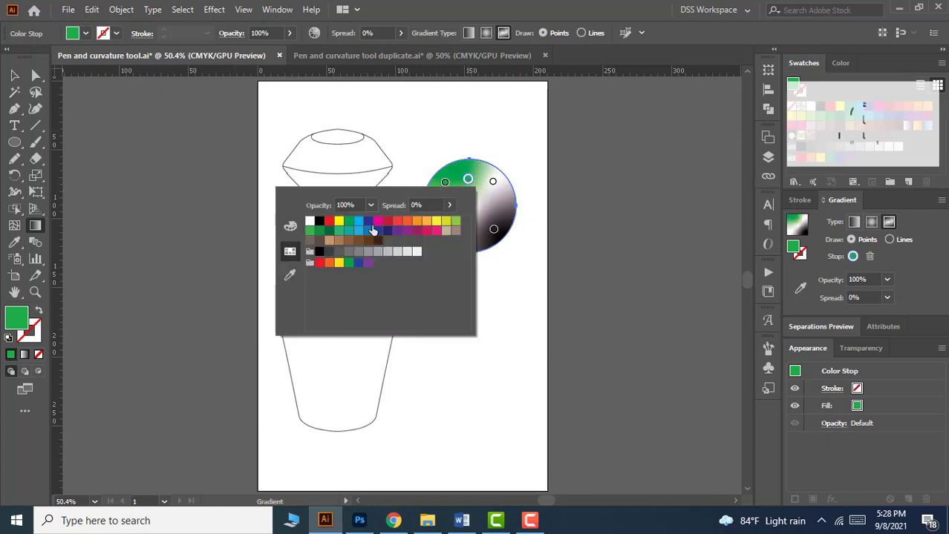
pyautogui.click(375, 222)
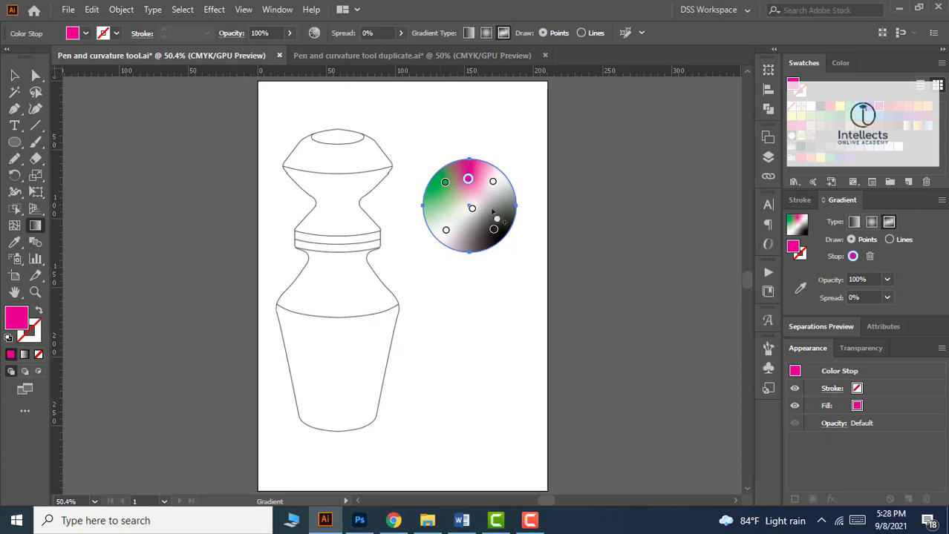
# Step: Add a yellow color stop in the circle's right half and a dark red one in its left half
pyautogui.doubleClick(492, 209)
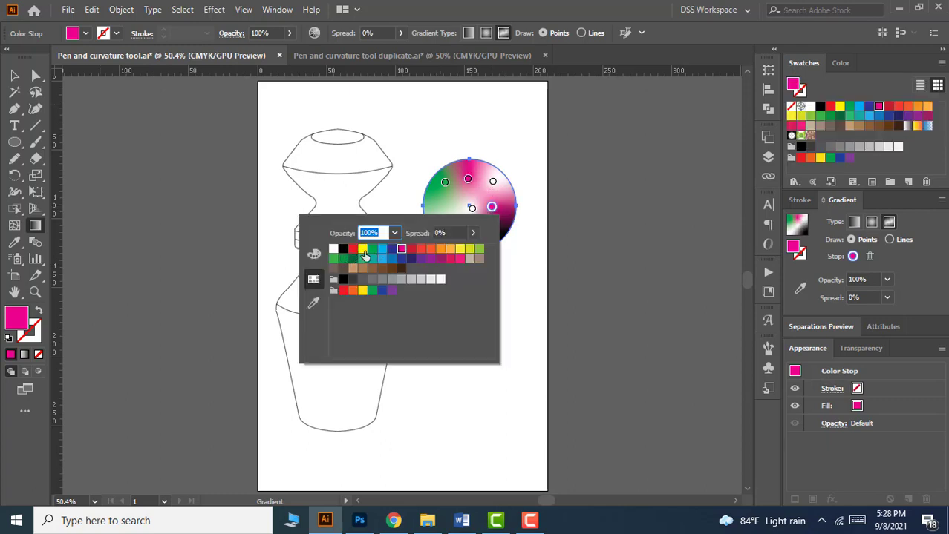
pyautogui.click(362, 250)
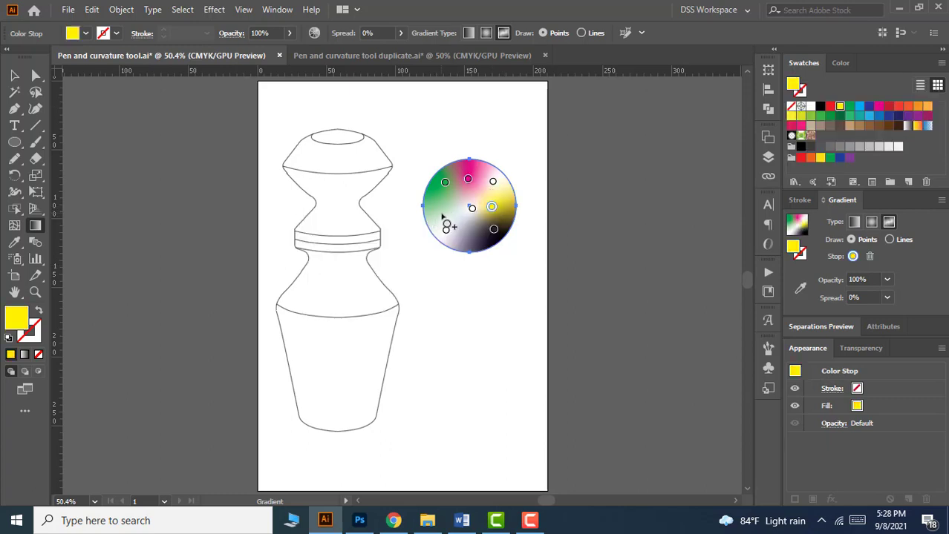
pyautogui.doubleClick(441, 214)
pyautogui.click(360, 255)
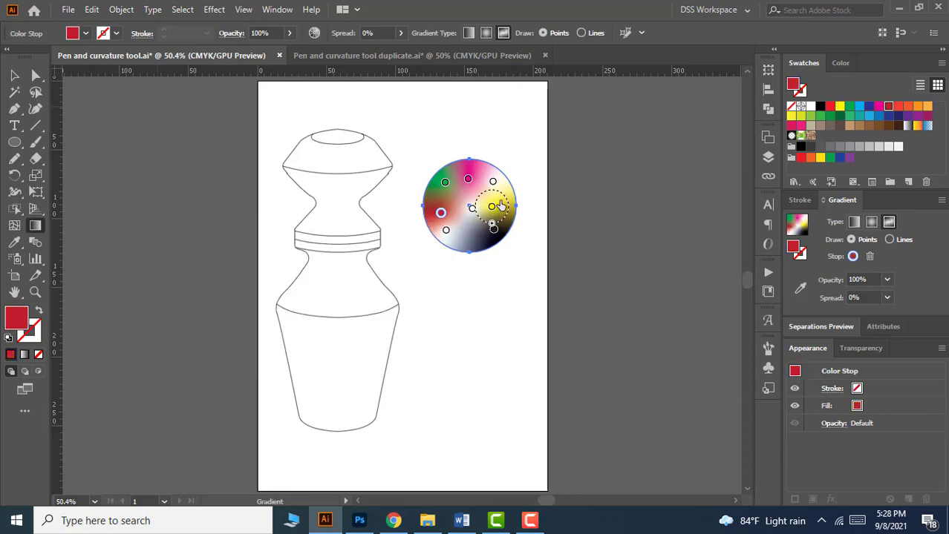
# Step: Remove the magenta, black, central white and upper-right white color stops, and move the red stop toward the circle's center
pyautogui.doubleClick(492, 208)
pyautogui.click(493, 210)
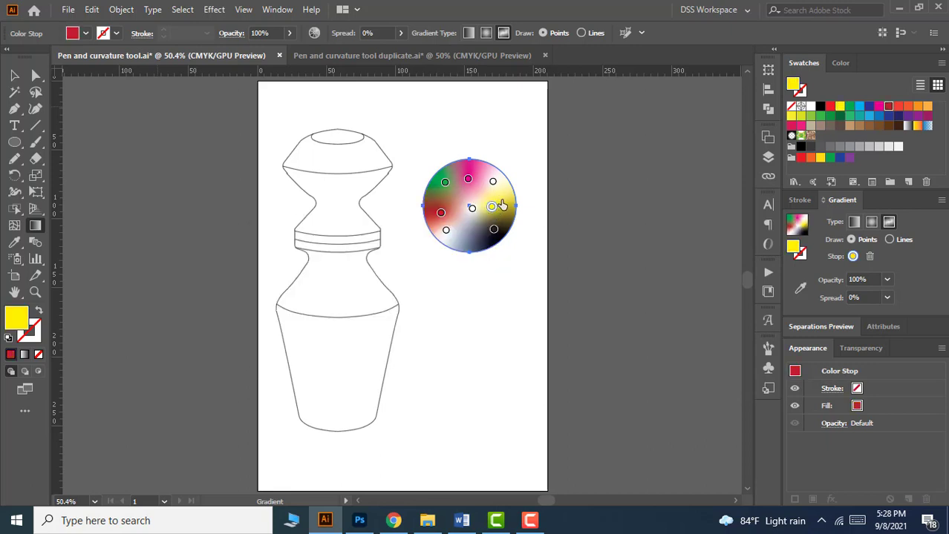
pyautogui.moveTo(472, 210); pyautogui.dragTo(512, 139)
pyautogui.moveTo(493, 183); pyautogui.dragTo(555, 157)
pyautogui.moveTo(494, 229); pyautogui.dragTo(506, 332)
pyautogui.click(446, 230)
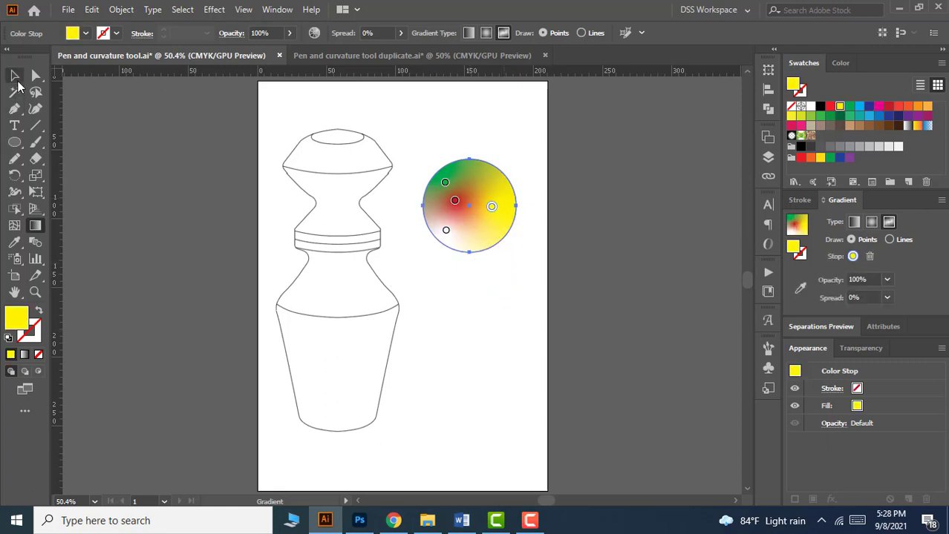
# Step: Leave gradient editing and deselect the circle to view the freeform gradient without its stops
pyautogui.click(16, 77)
pyautogui.hotkey('ctrl', 'h')
pyautogui.click(505, 317)
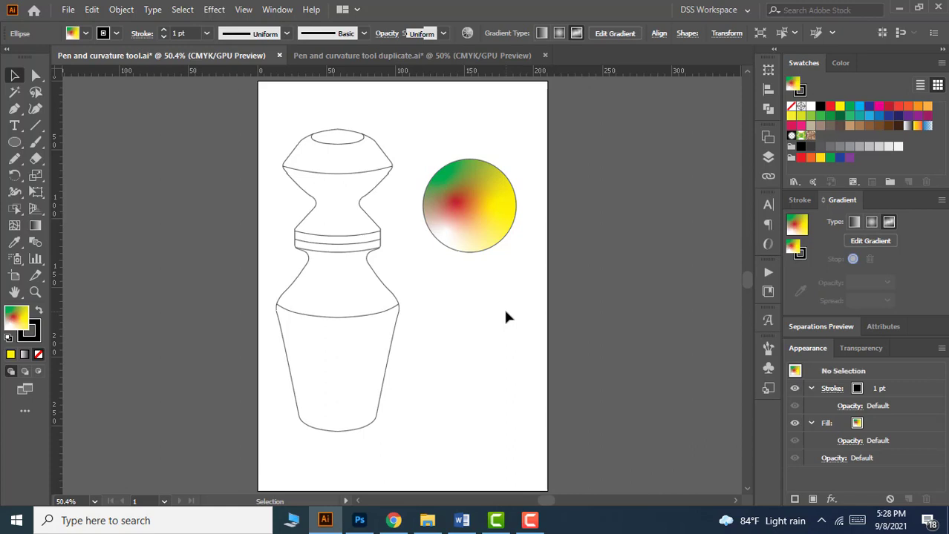
# Step: Reopen the circle's freeform gradient for editing and move the red stop to the upper right of the center
pyautogui.moveTo(447, 139); pyautogui.dragTo(476, 189)
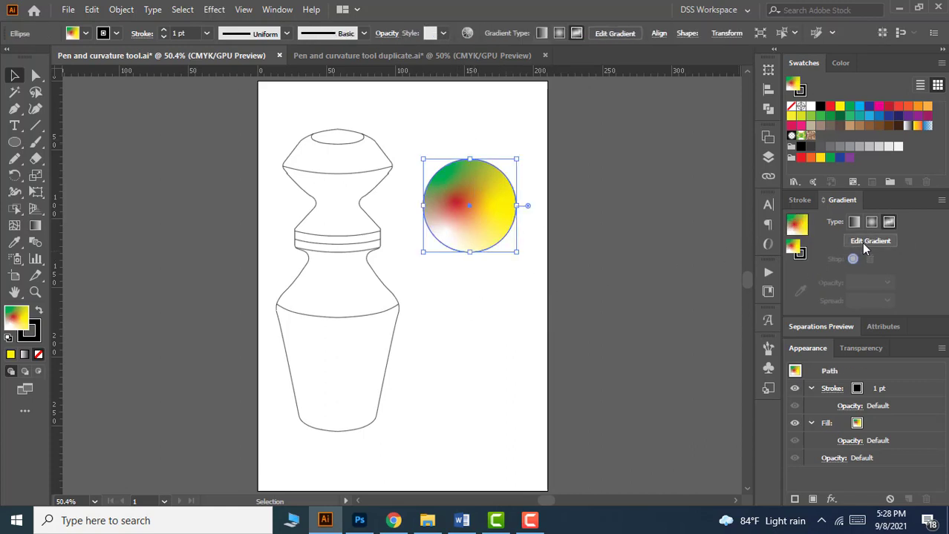
pyautogui.click(862, 245)
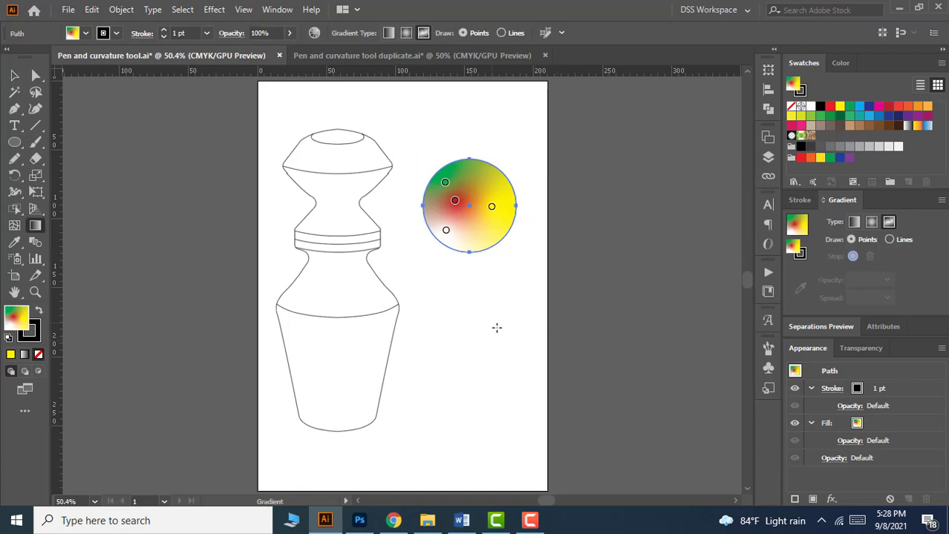
pyautogui.moveTo(485, 192); pyautogui.dragTo(487, 239)
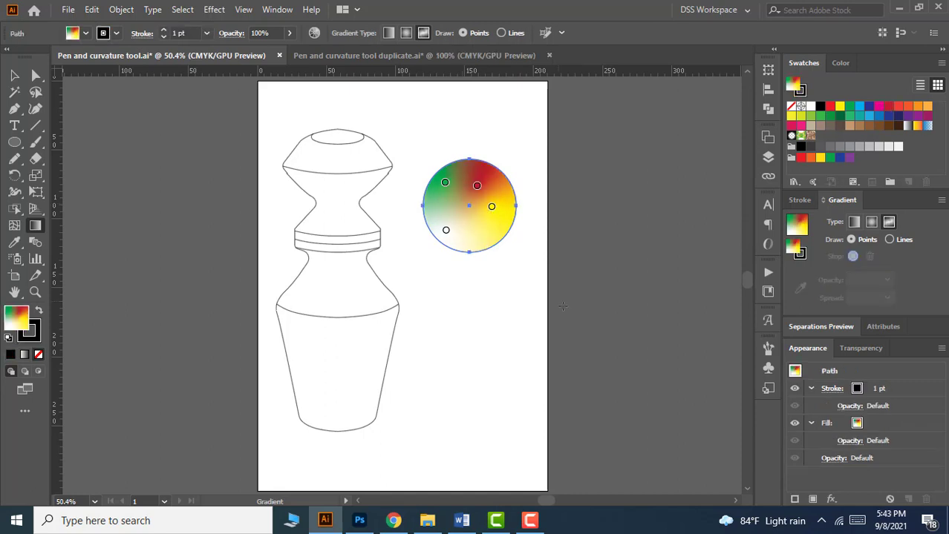
# Step: Apply a white-to-black linear gradient to the circle's stroke, trying the radial type as well
pyautogui.click(801, 253)
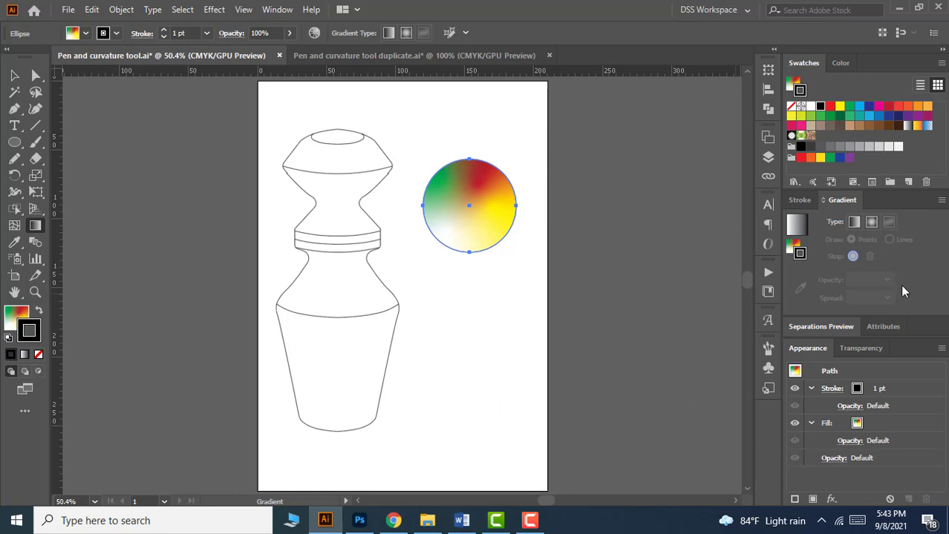
pyautogui.click(858, 227)
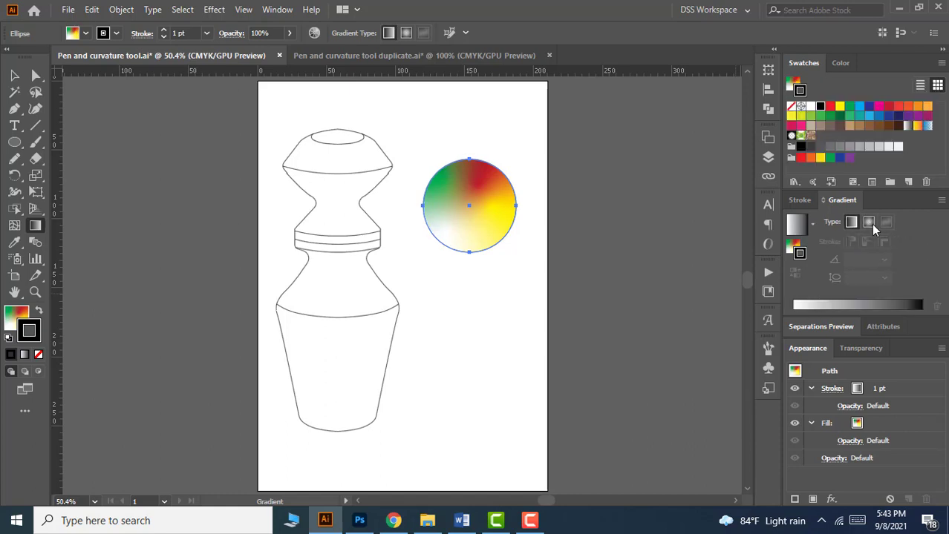
pyautogui.click(872, 228)
pyautogui.click(852, 226)
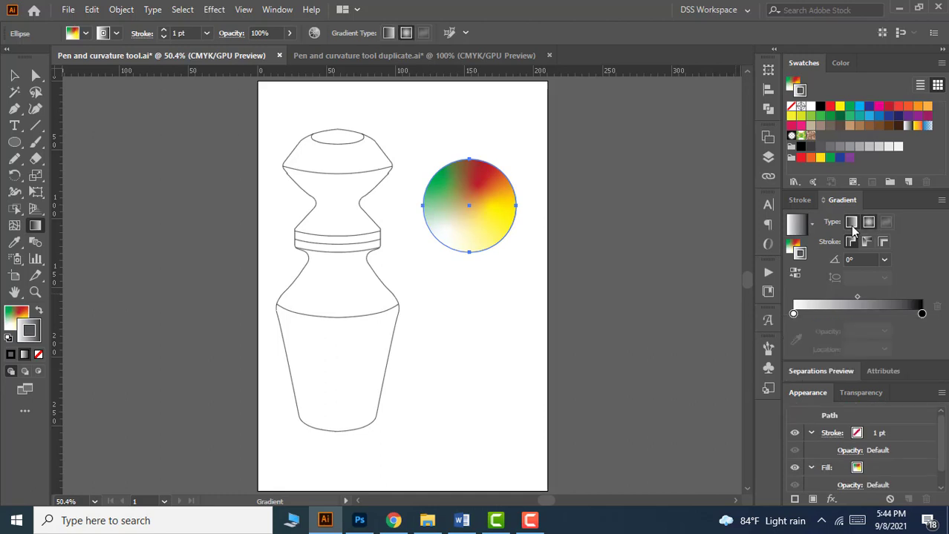
pyautogui.click(853, 227)
pyautogui.click(854, 227)
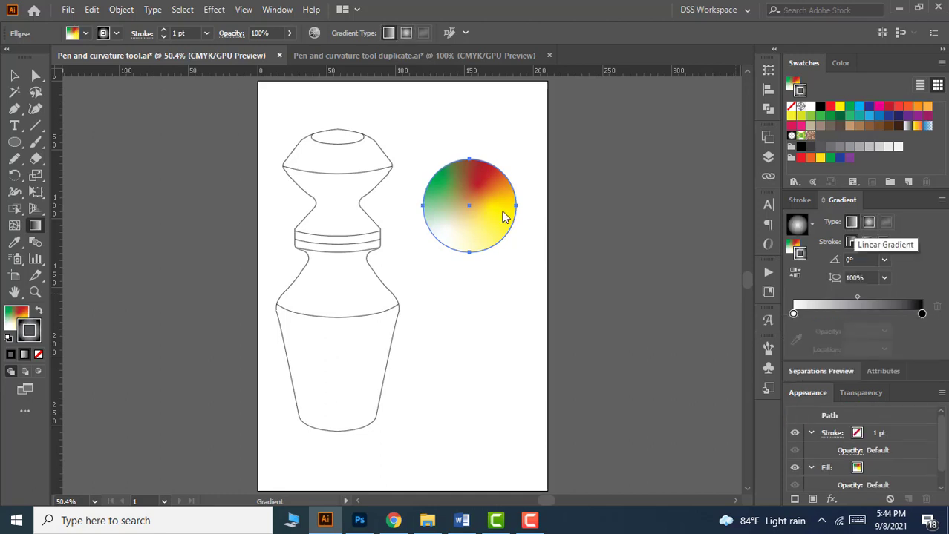
# Step: Set the circle's gradient stroke weight to 7 pt
pyautogui.scroll(4, 490, 207)
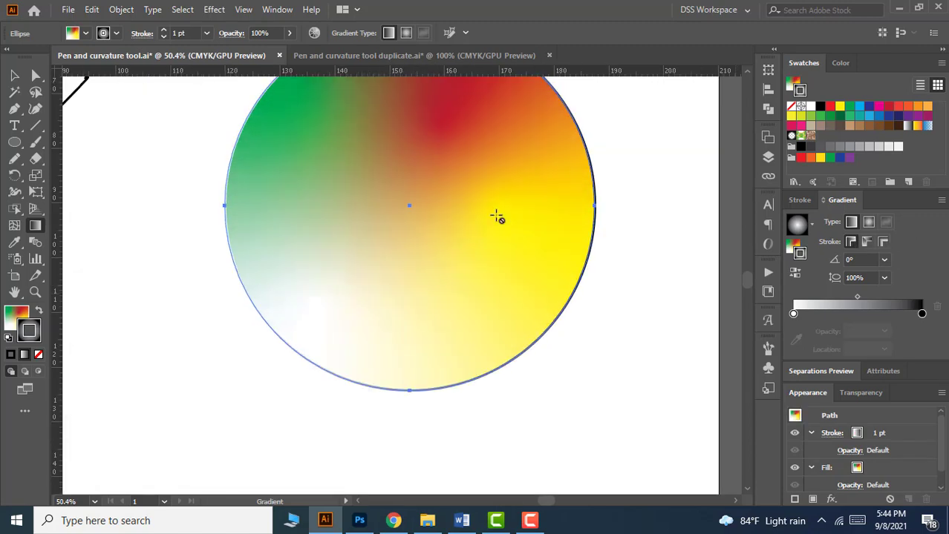
pyautogui.scroll(-2, 529, 250)
pyautogui.scroll(3, 185, 34)
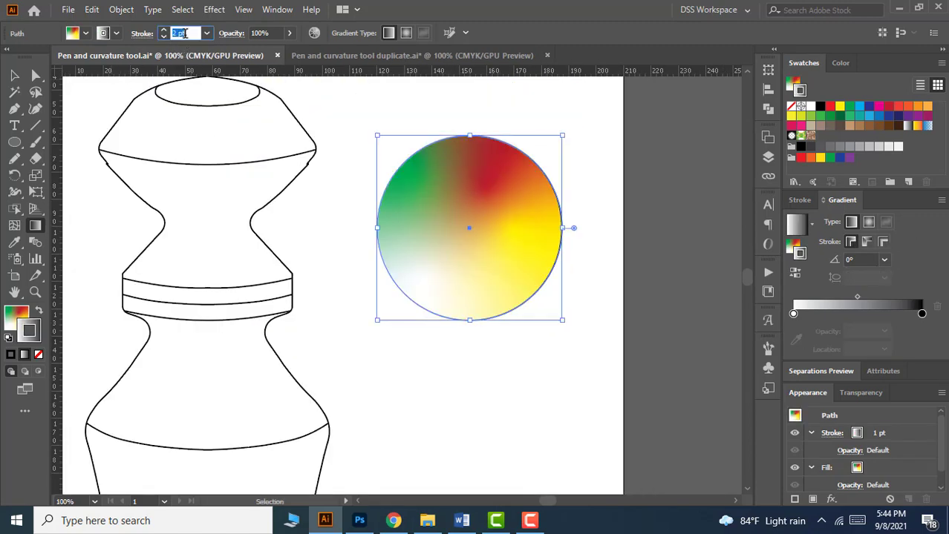
pyautogui.scroll(6, 185, 34)
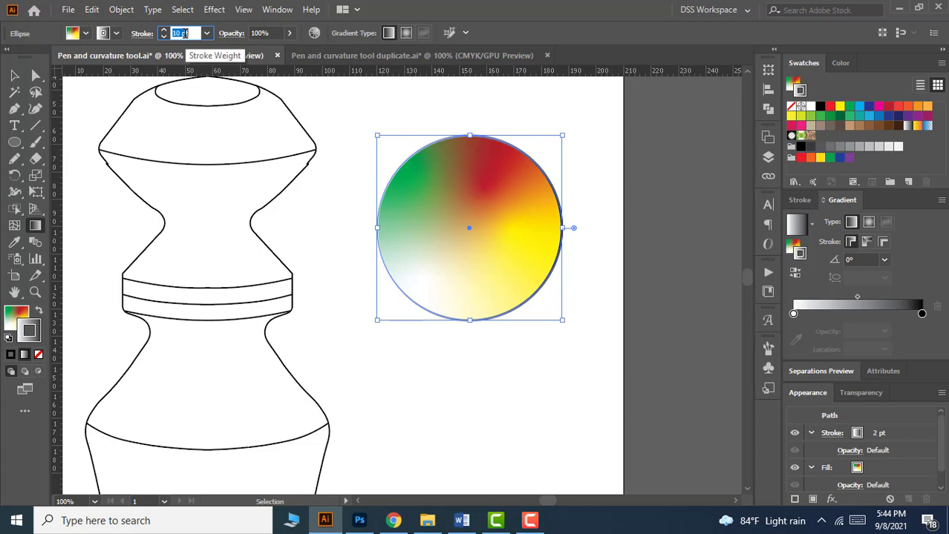
pyautogui.scroll(-3, 185, 33)
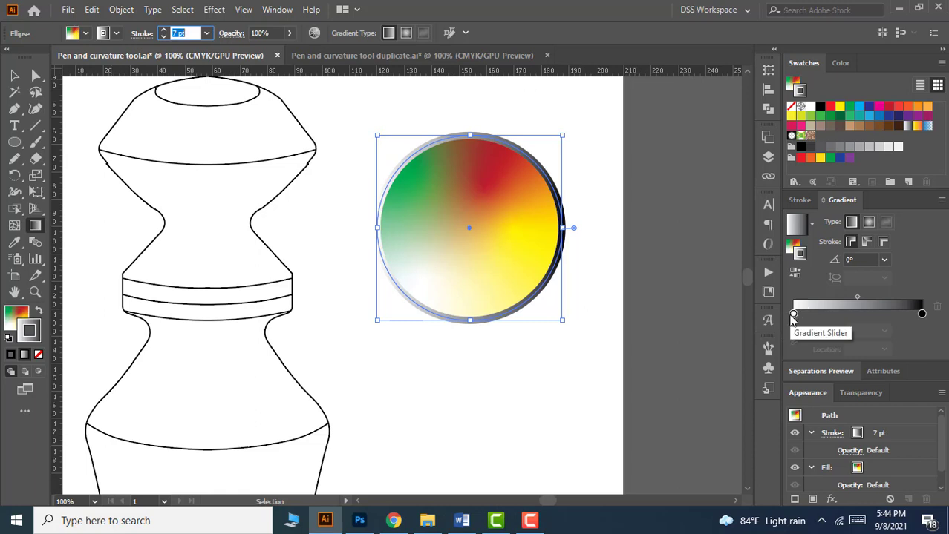
# Step: Recolor the circle's stroke gradient with a yellow start stop and a red end stop
pyautogui.click(793, 314)
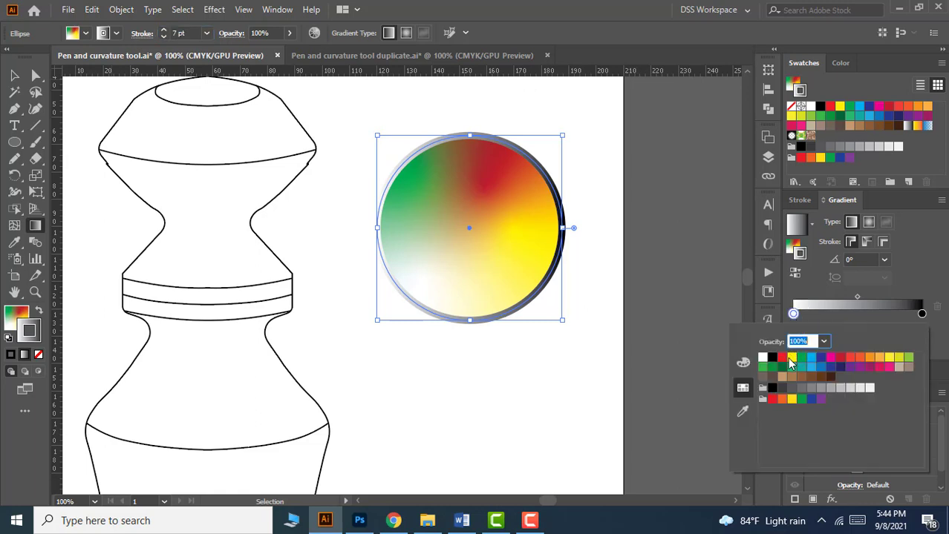
pyautogui.click(791, 359)
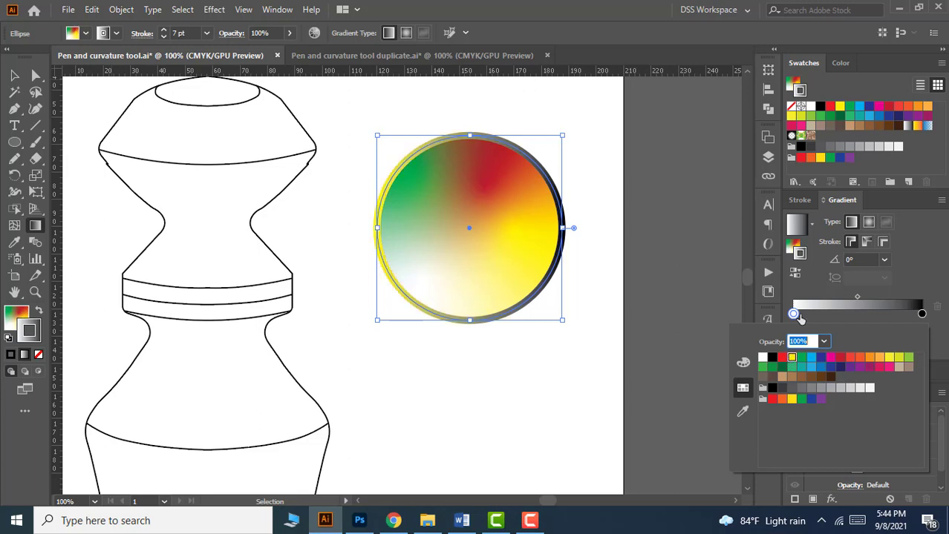
pyautogui.click(921, 314)
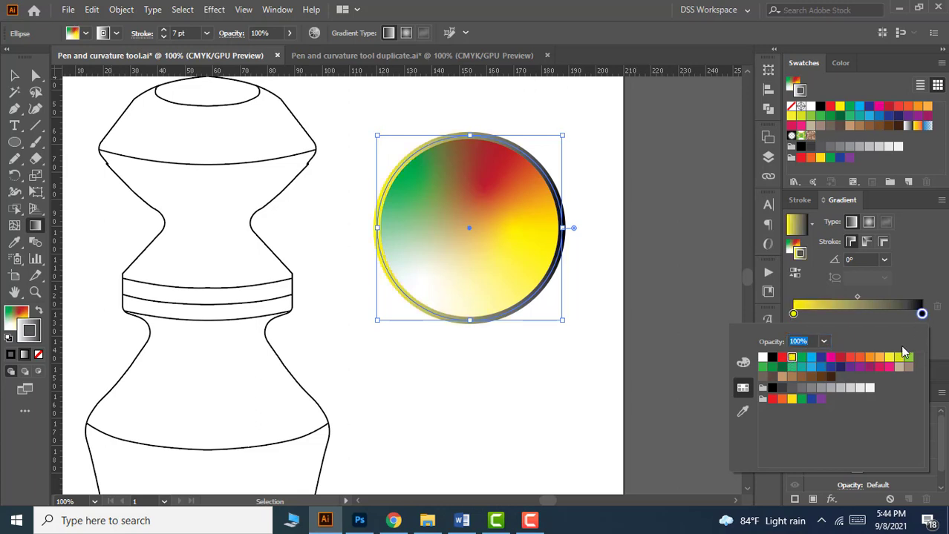
pyautogui.click(840, 360)
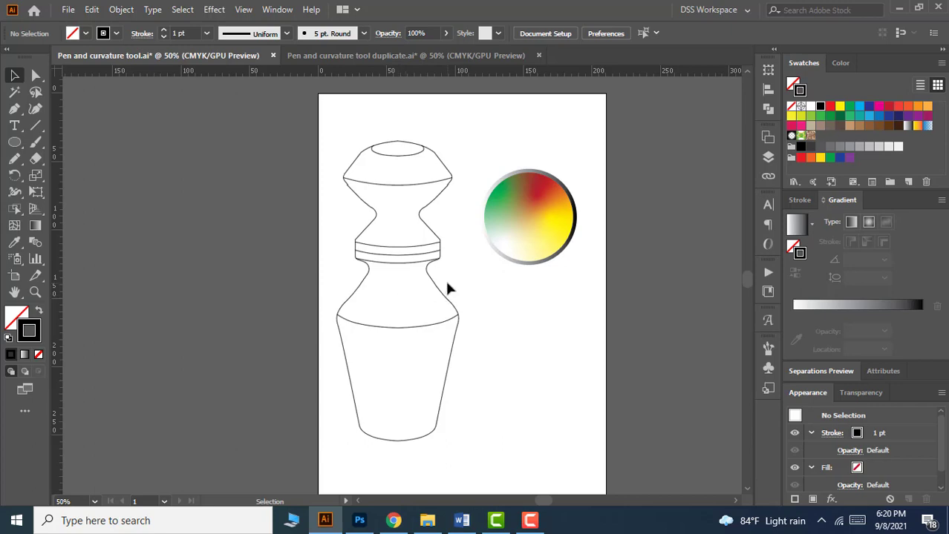
# Step: Fill the outer silhouette of the turned, vase-like shape with a white-to-black linear gradient
pyautogui.click(429, 299)
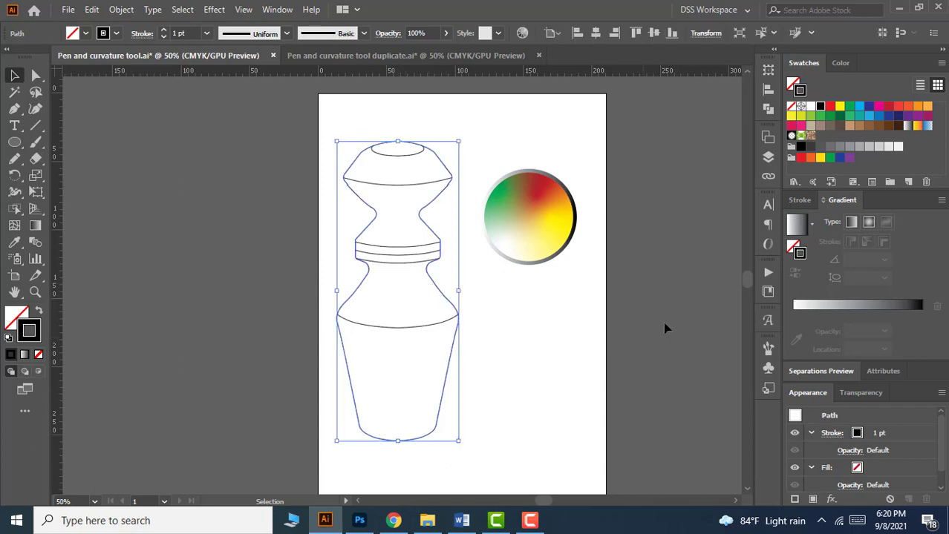
pyautogui.click(792, 248)
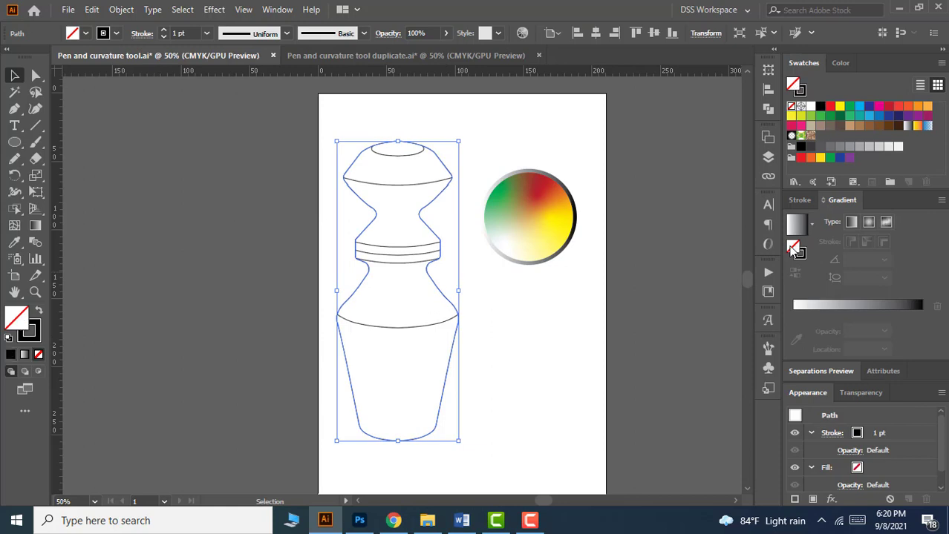
pyautogui.click(862, 305)
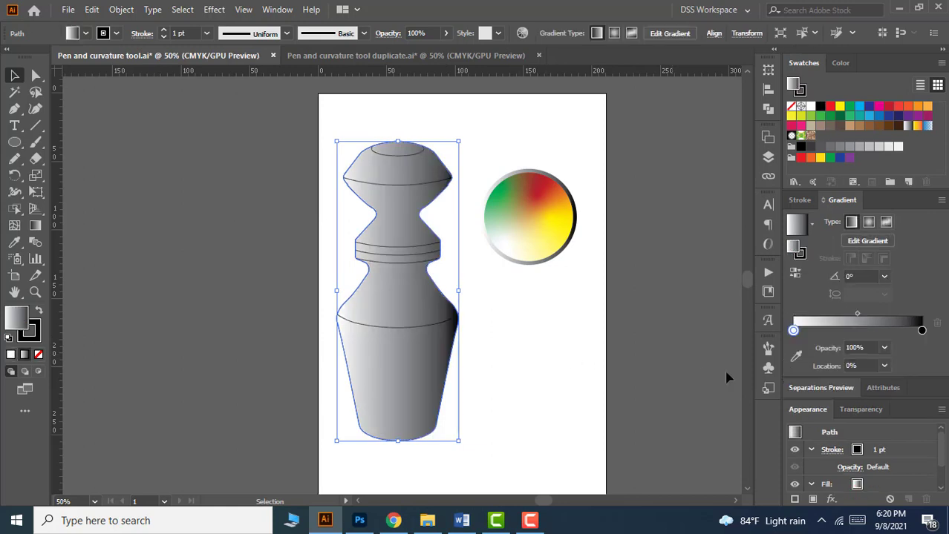
# Step: Set both the start and end stops of the silhouette's fill gradient to black
pyautogui.doubleClick(794, 331)
pyautogui.click(772, 376)
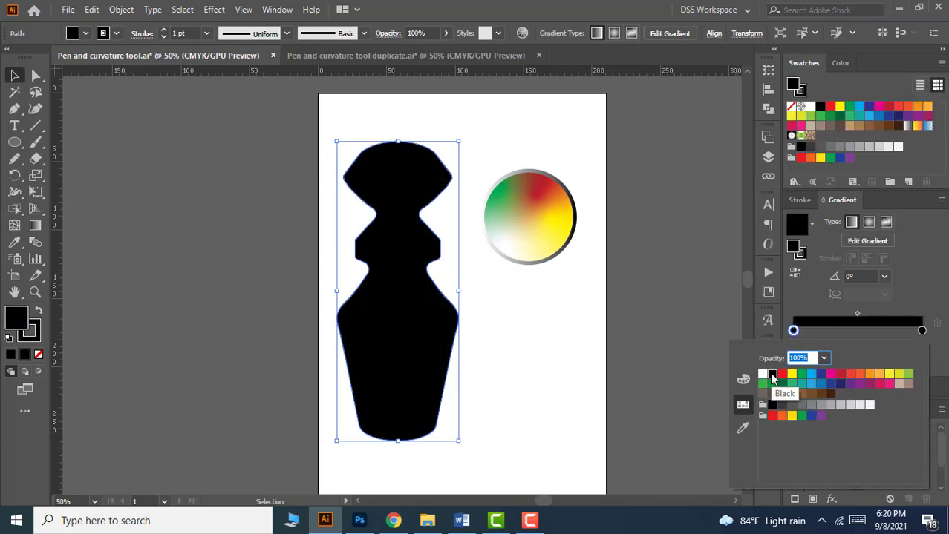
pyautogui.click(924, 334)
pyautogui.click(922, 332)
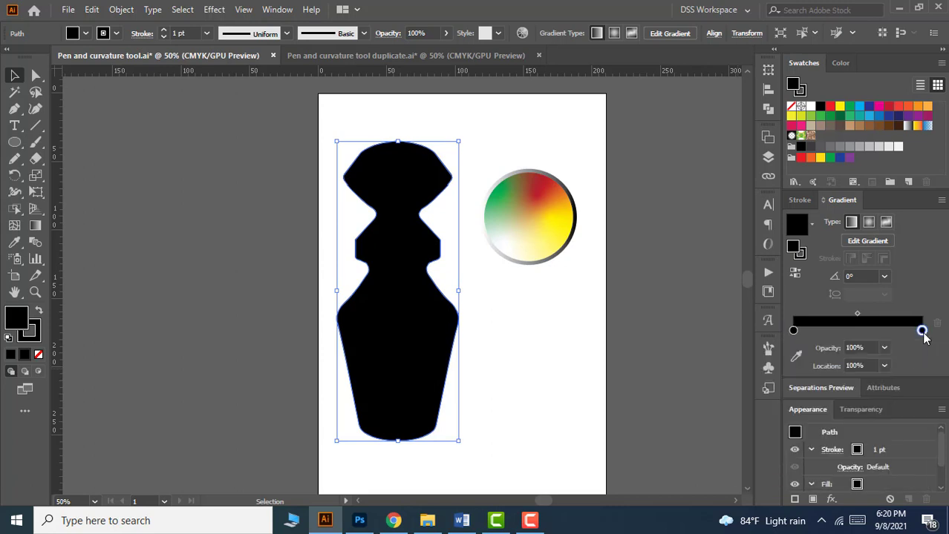
pyautogui.doubleClick(922, 332)
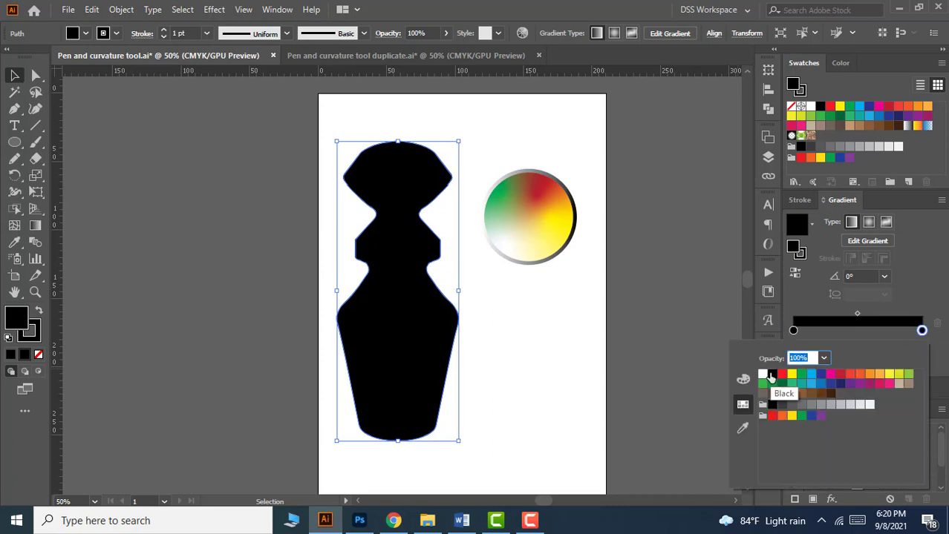
pyautogui.click(772, 375)
pyautogui.click(921, 331)
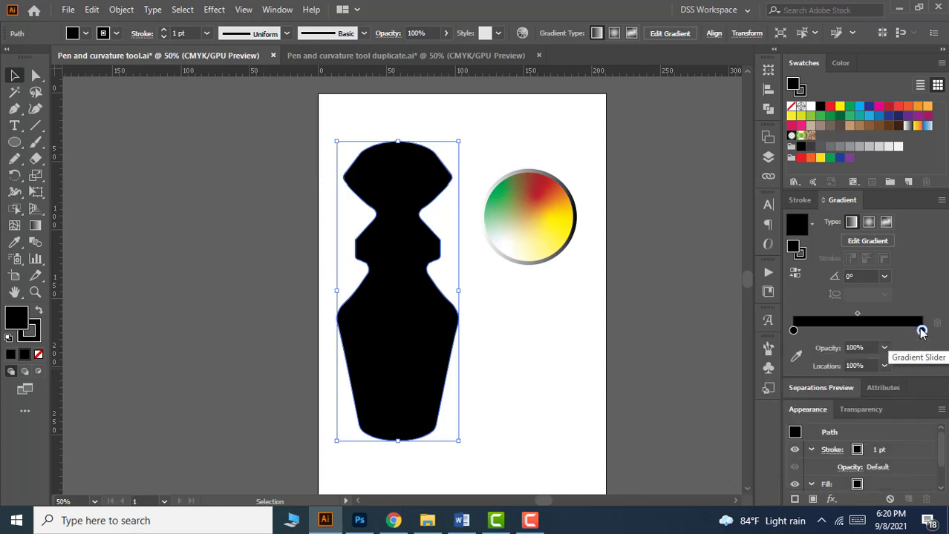
# Step: Add a dark gray color stop at 50% in the silhouette's fill gradient
pyautogui.click(857, 332)
pyautogui.doubleClick(857, 332)
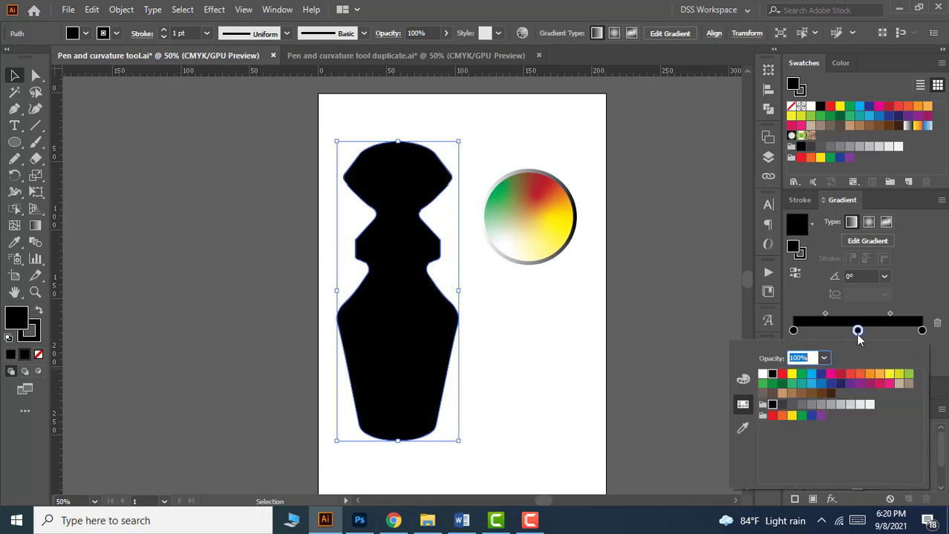
pyautogui.click(782, 408)
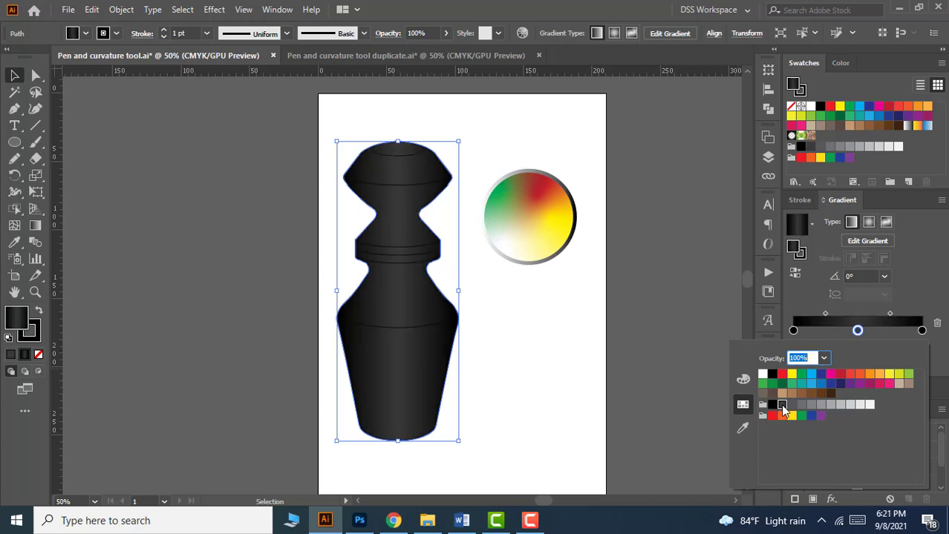
pyautogui.click(833, 335)
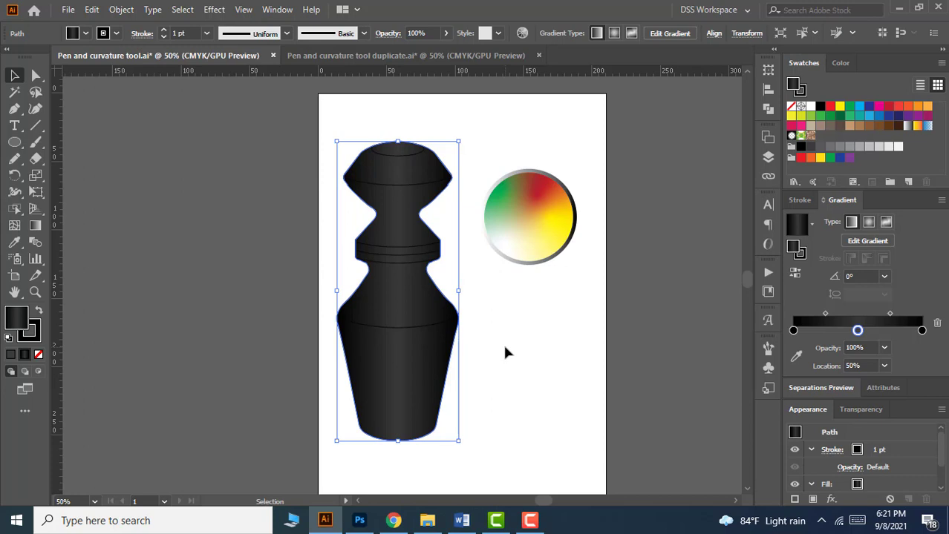
# Step: Remove the silhouette's stroke by setting it to None, and deselect the shape
pyautogui.click(116, 32)
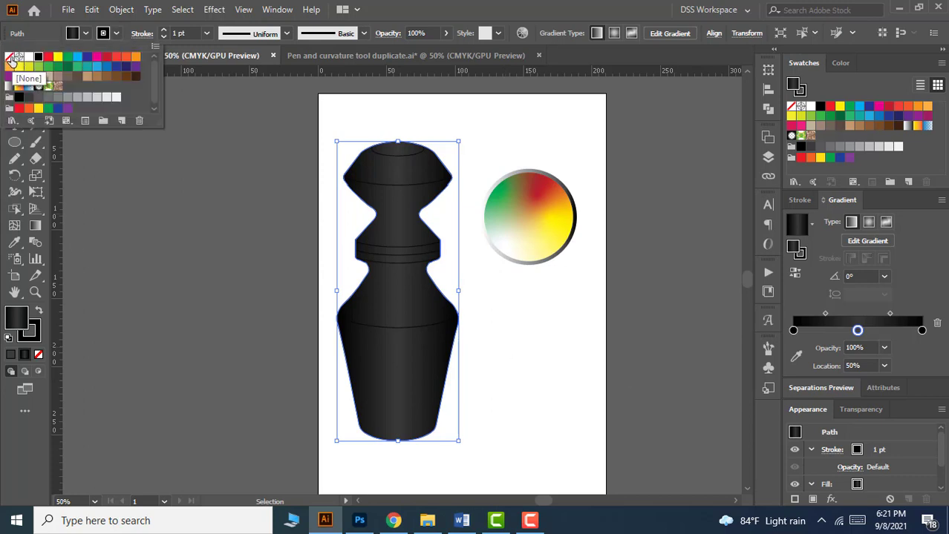
pyautogui.click(11, 59)
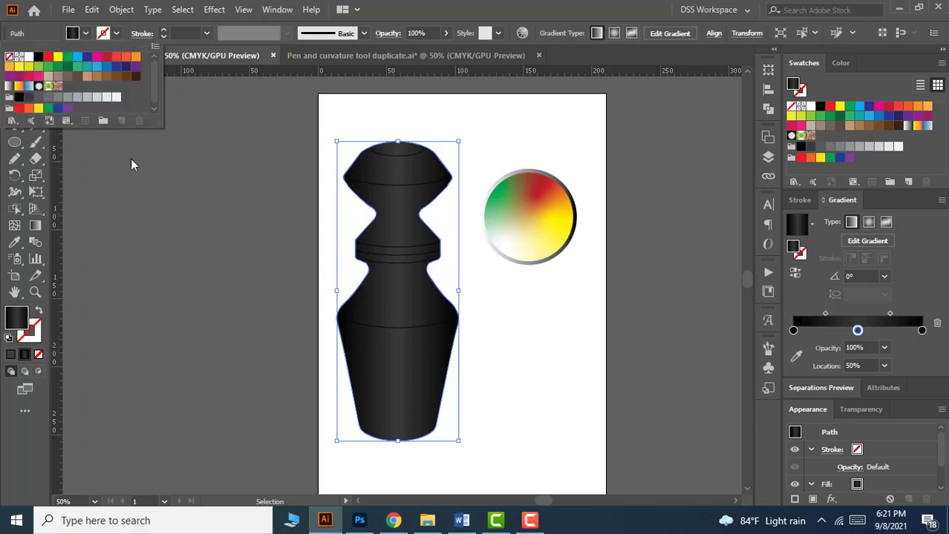
pyautogui.click(495, 327)
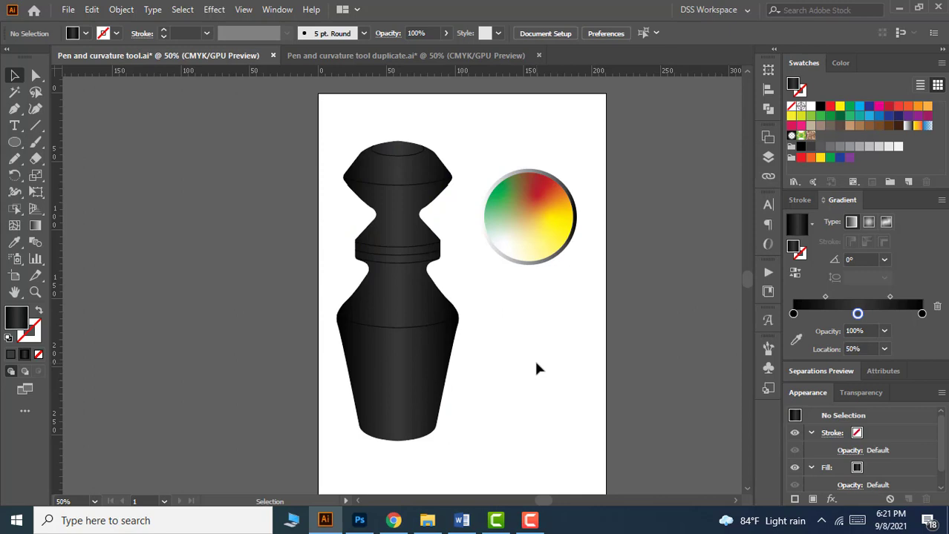